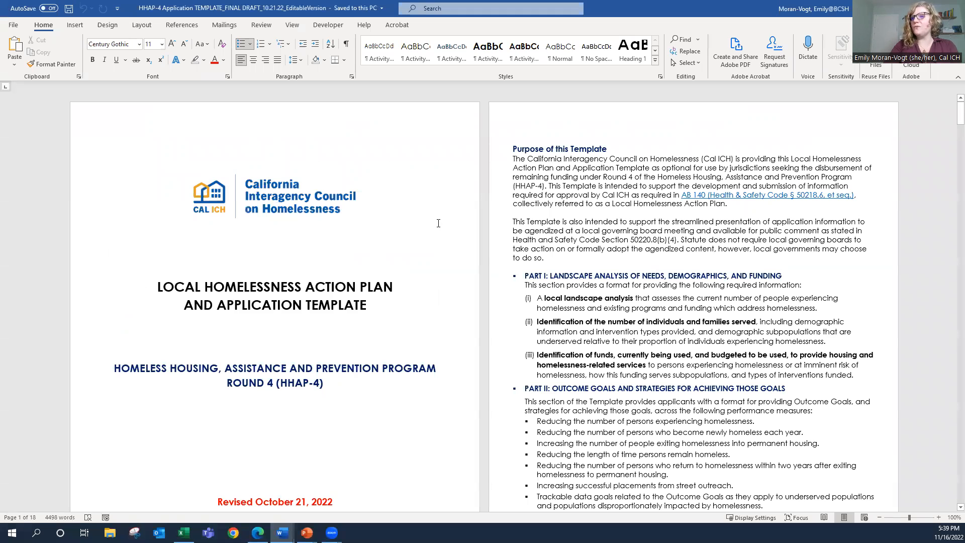
- Tick the individual and joint application boxes under Applicant Information, and clear both again
scroll(438, 223, down, 8)
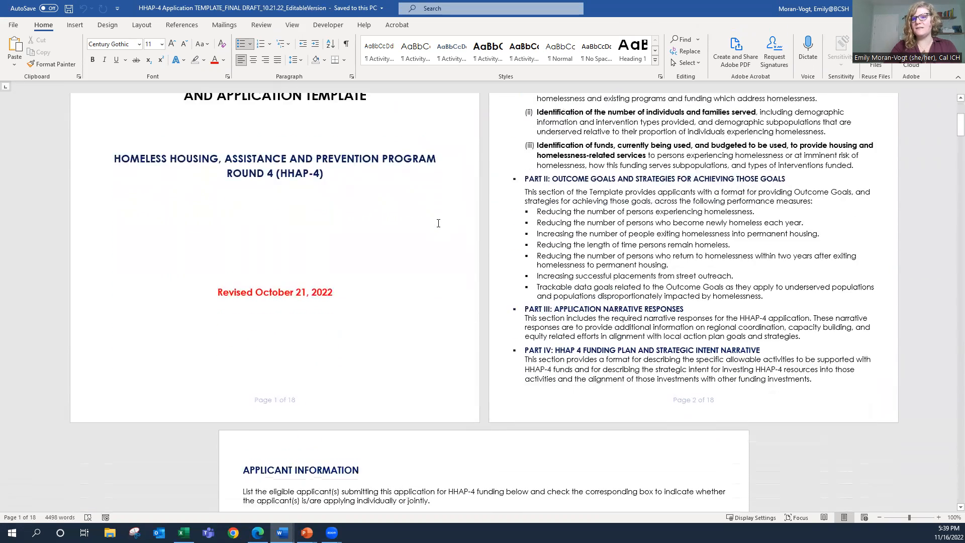
scroll(438, 224, down, 10)
click(342, 265)
click(401, 265)
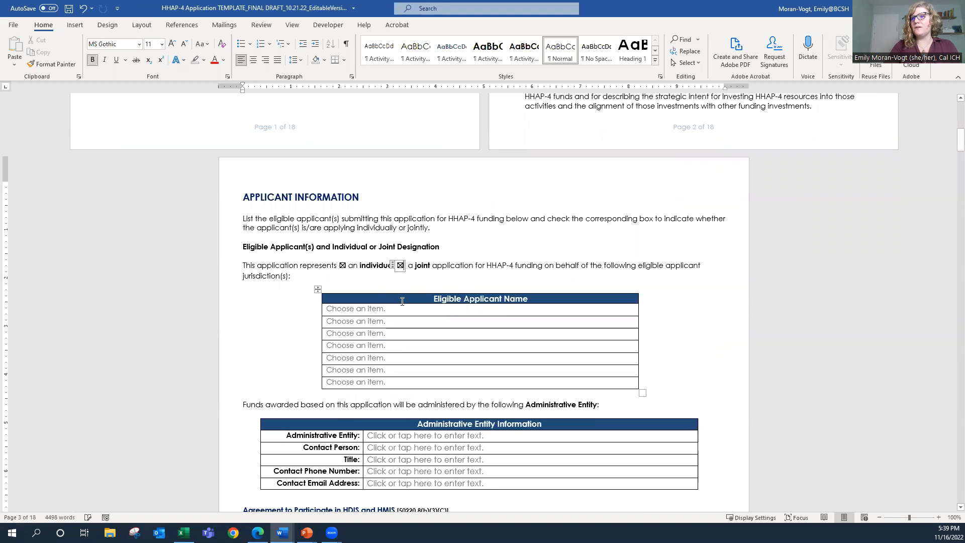
click(342, 265)
click(401, 265)
- Choose Imperial County CoC in the fifth row of the Eligible Applicant Name table
scroll(401, 276, down, 1)
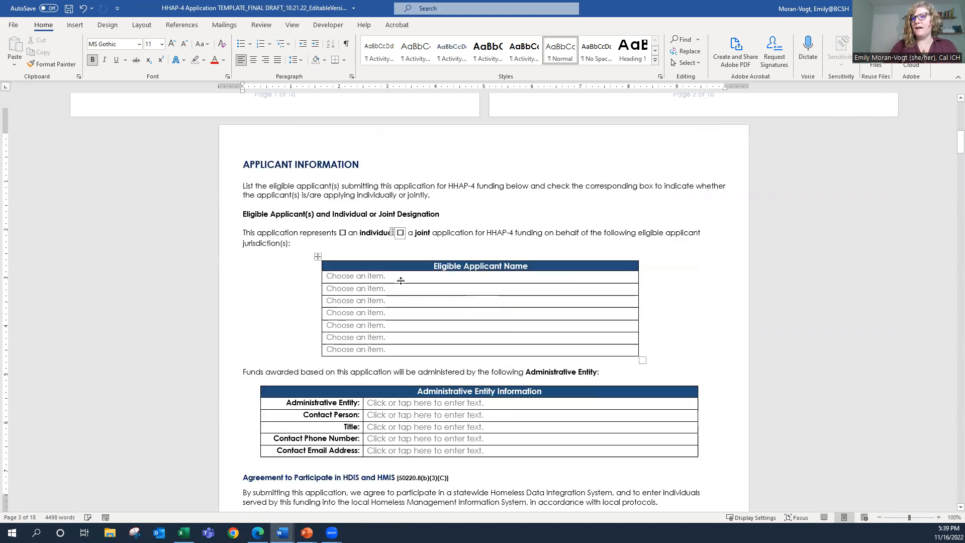
scroll(401, 280, down, 1)
click(396, 286)
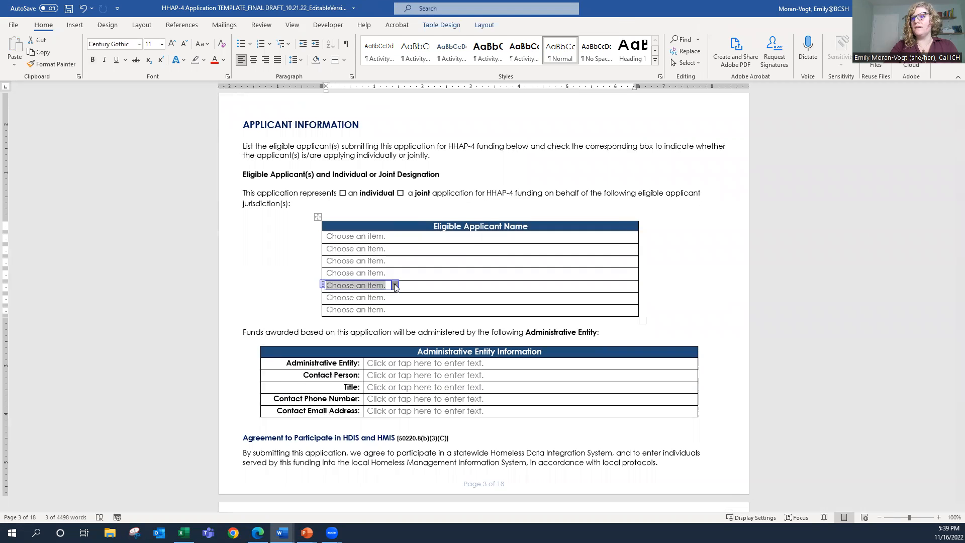
click(395, 286)
click(395, 265)
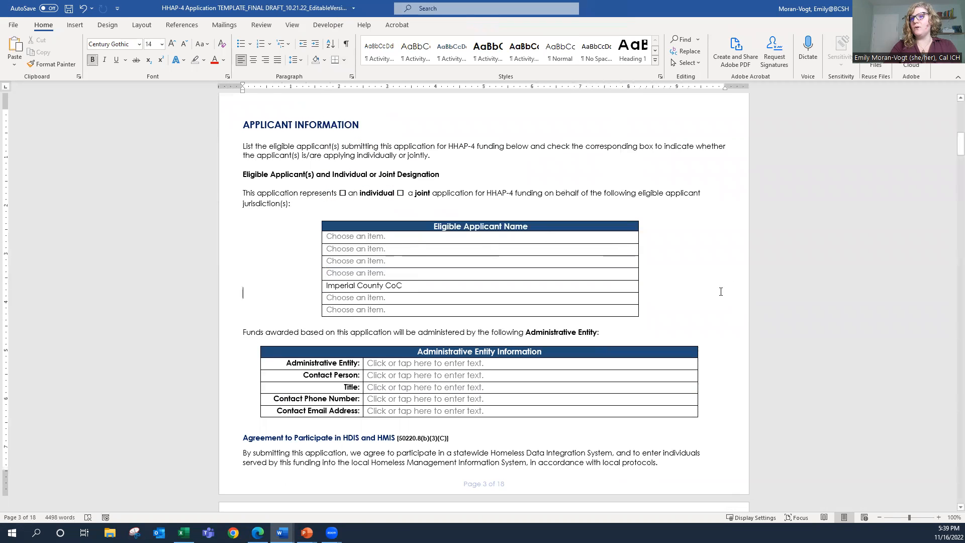
- Look through the rest of the application template, from Administrative Entity Information past the Table 1 and Table 2 examples
scroll(675, 299, down, 2)
scroll(675, 298, down, 6)
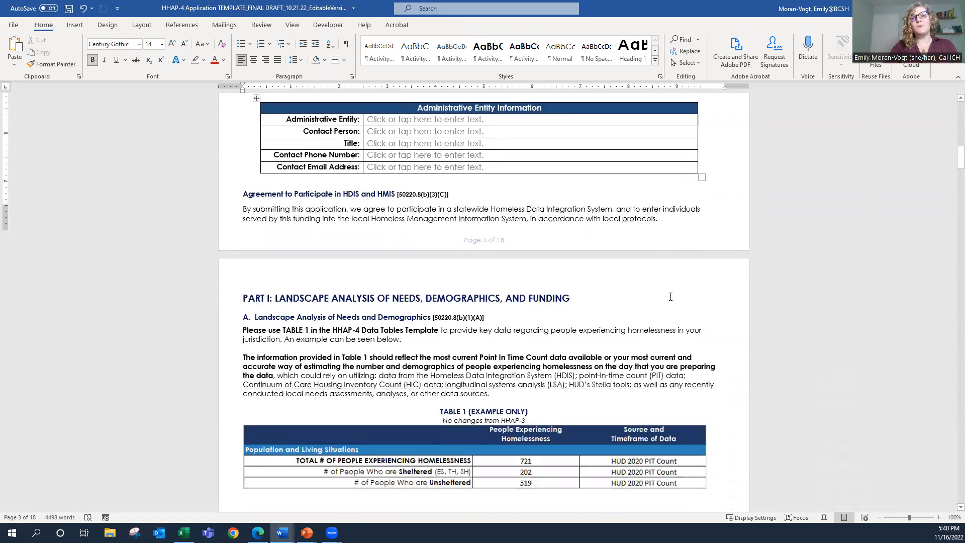
scroll(670, 295, down, 1)
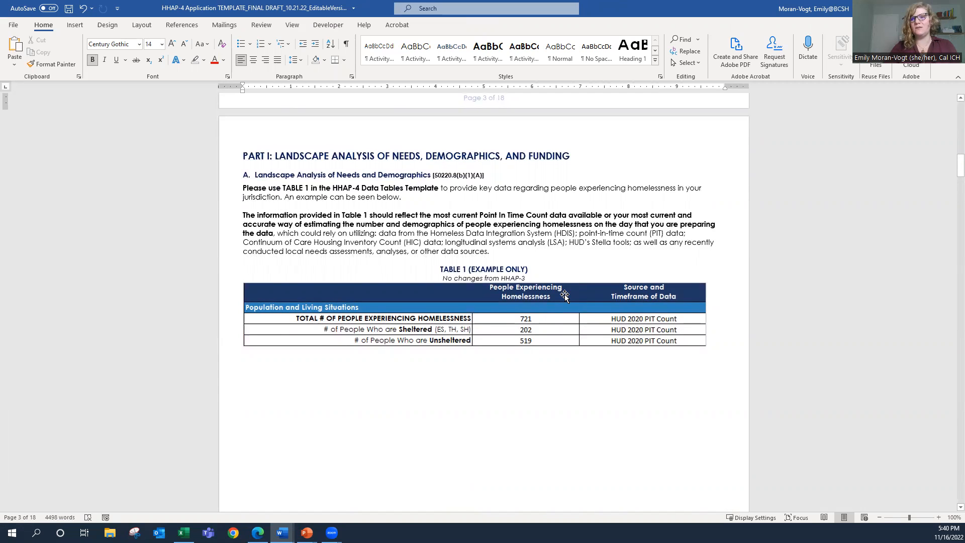
scroll(564, 295, down, 3)
scroll(564, 295, down, 10)
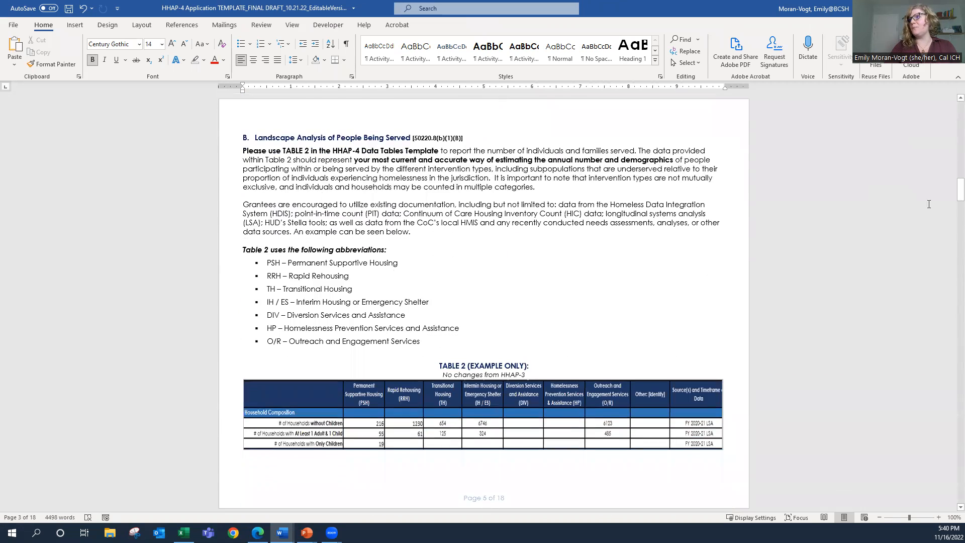
drag(958, 195, 945, 508)
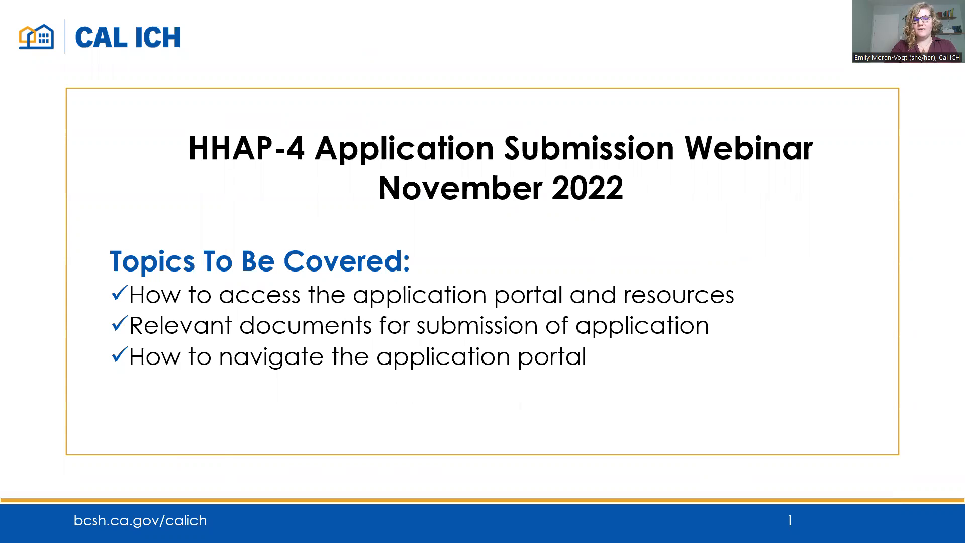
- Leave the slide show, switch to the data_tables_r4 workbook in Excel at full size and show the TBL 1. Landscape Analysis sheet
key(Escape)
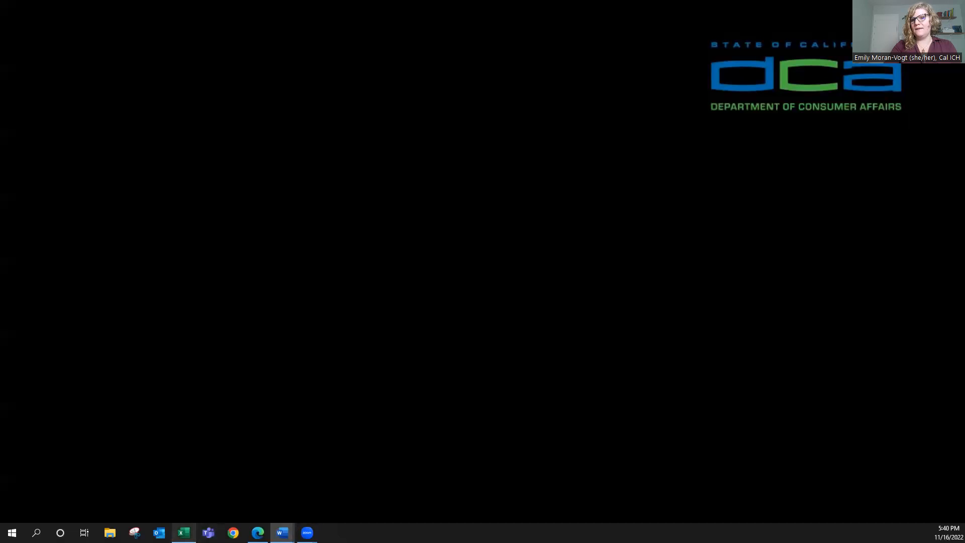
click(184, 533)
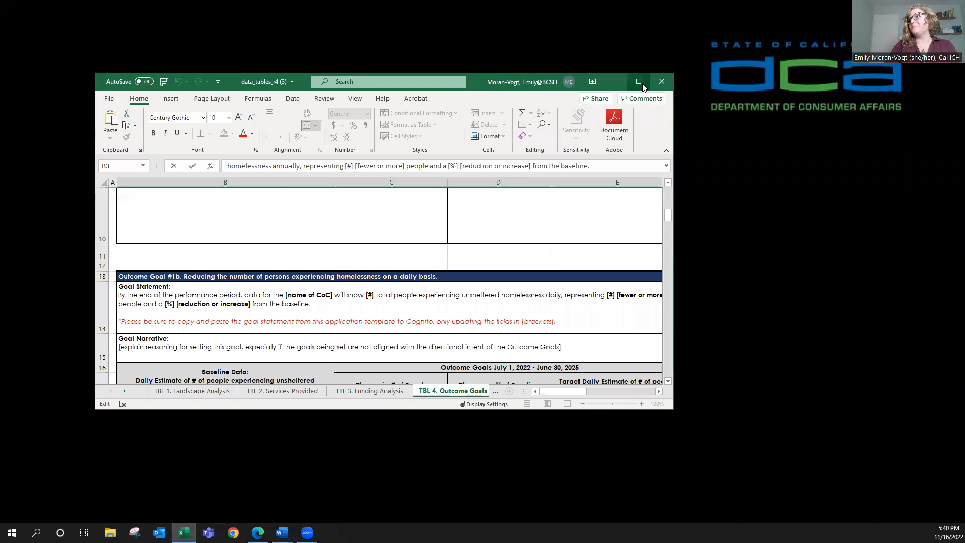
double_click(642, 81)
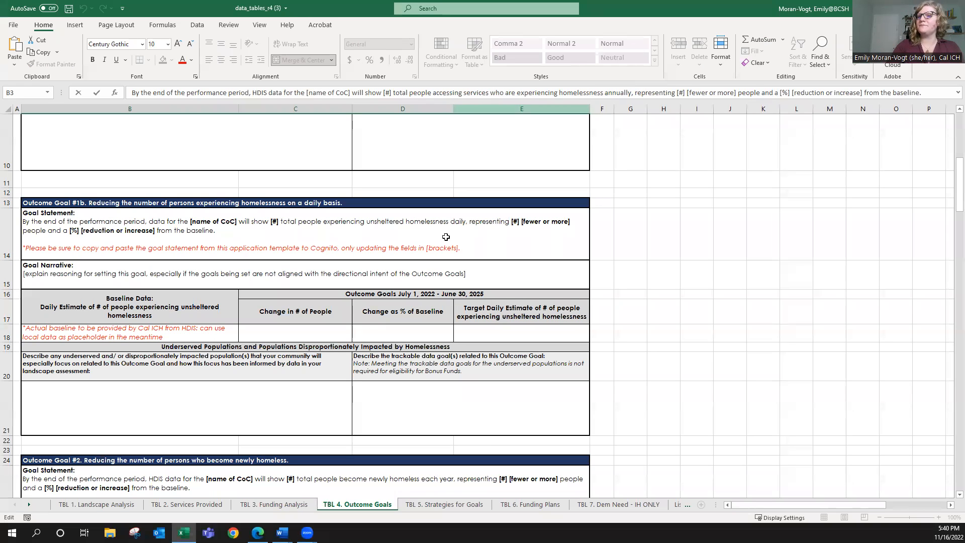
scroll(510, 350, up, 3)
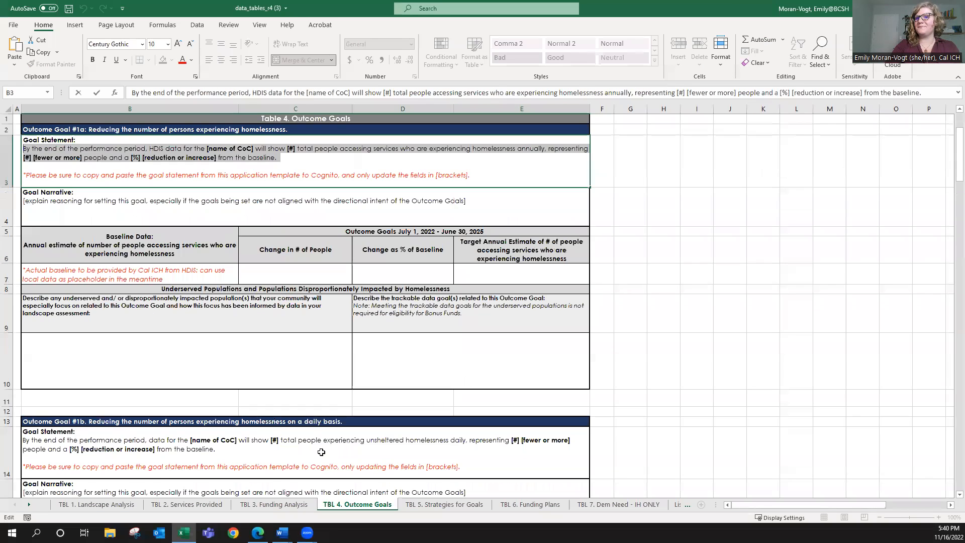
click(60, 504)
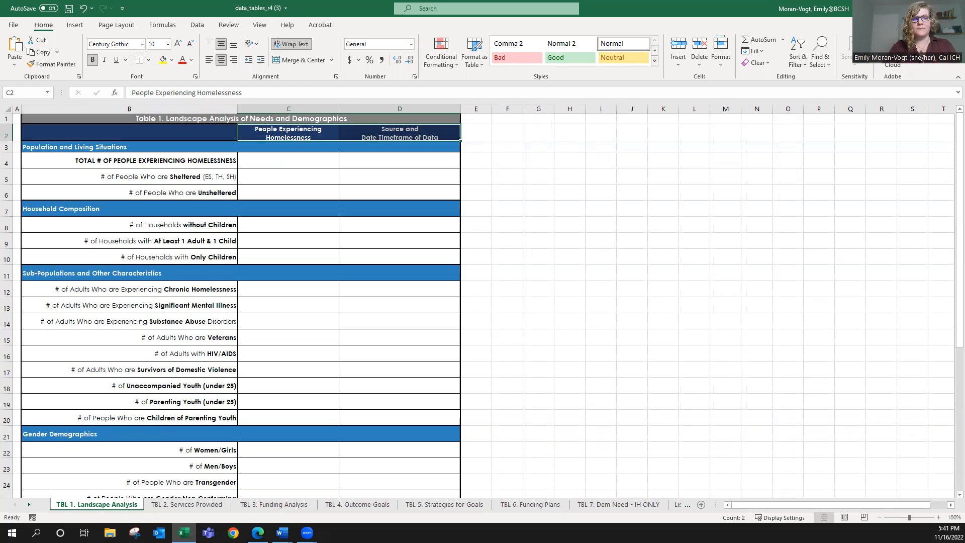
- Switch to the HHAP Round 4 application form in Edge and read its Introduction through How to Navigate this Form
click(258, 533)
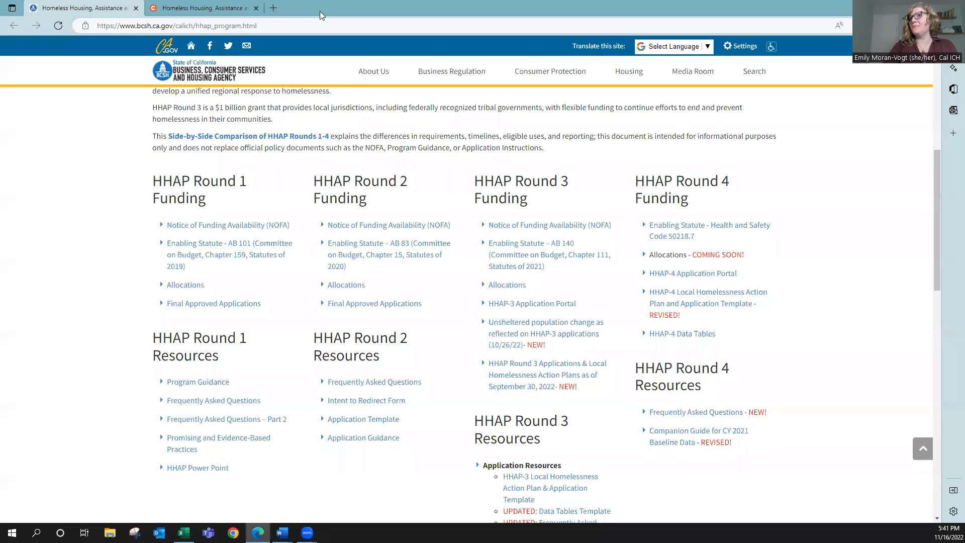
click(218, 6)
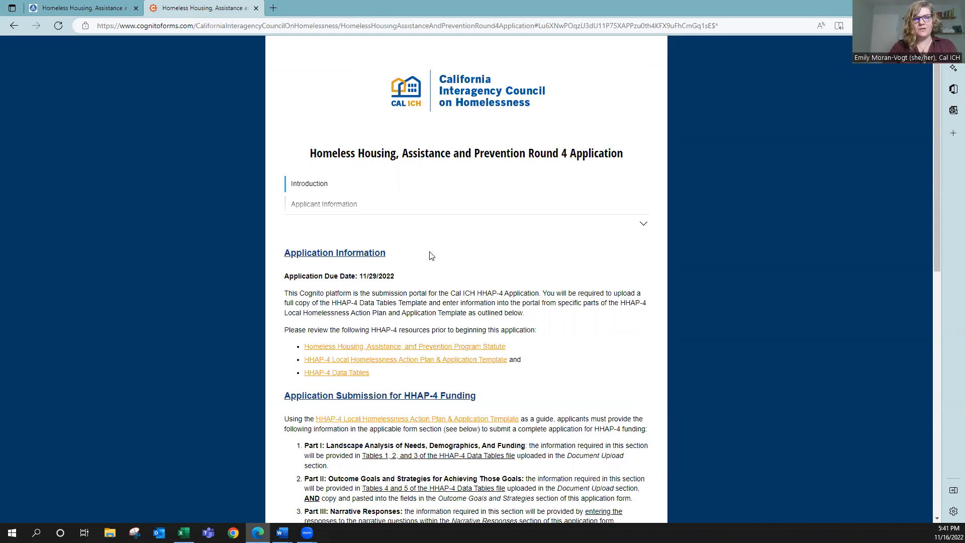
scroll(455, 332, down, 3)
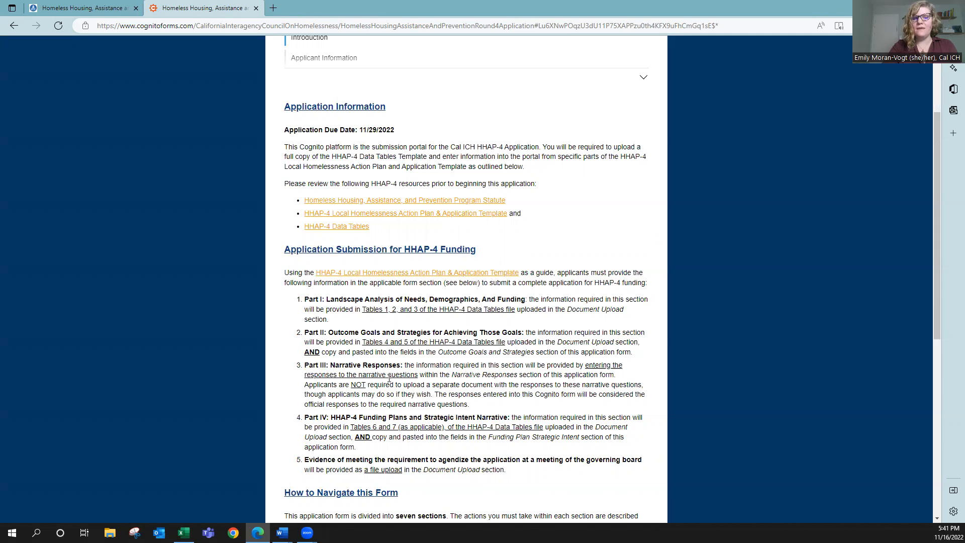
scroll(389, 378, down, 1)
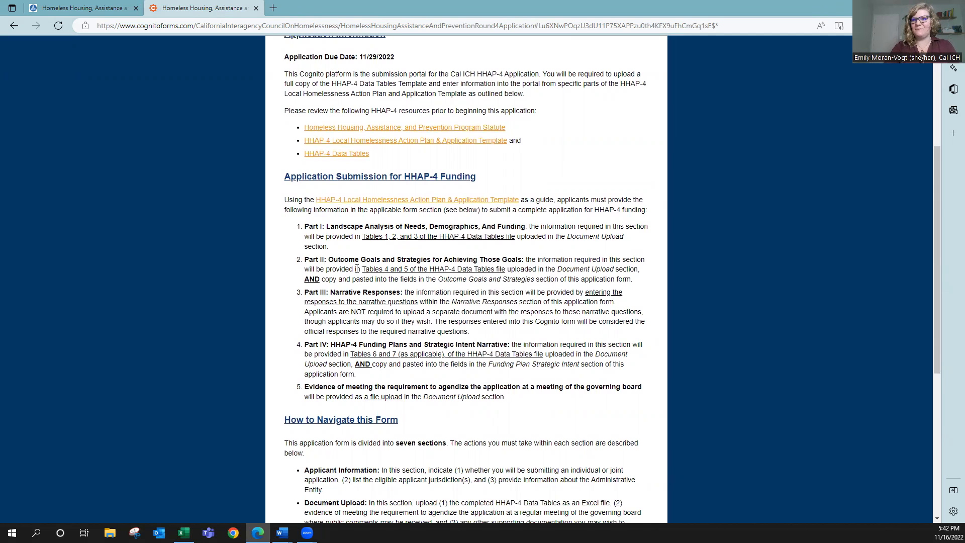
scroll(357, 269, down, 1)
scroll(328, 285, down, 1)
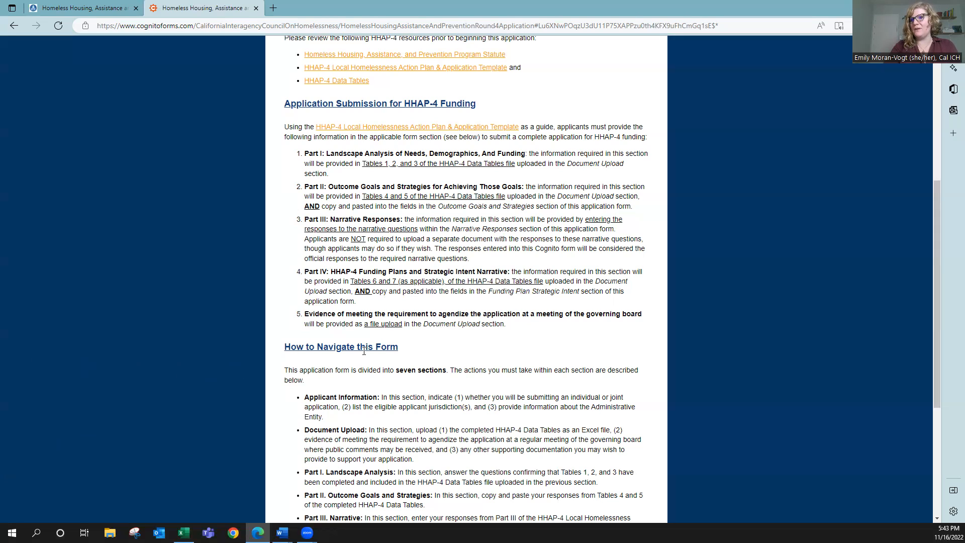
scroll(374, 355, down, 2)
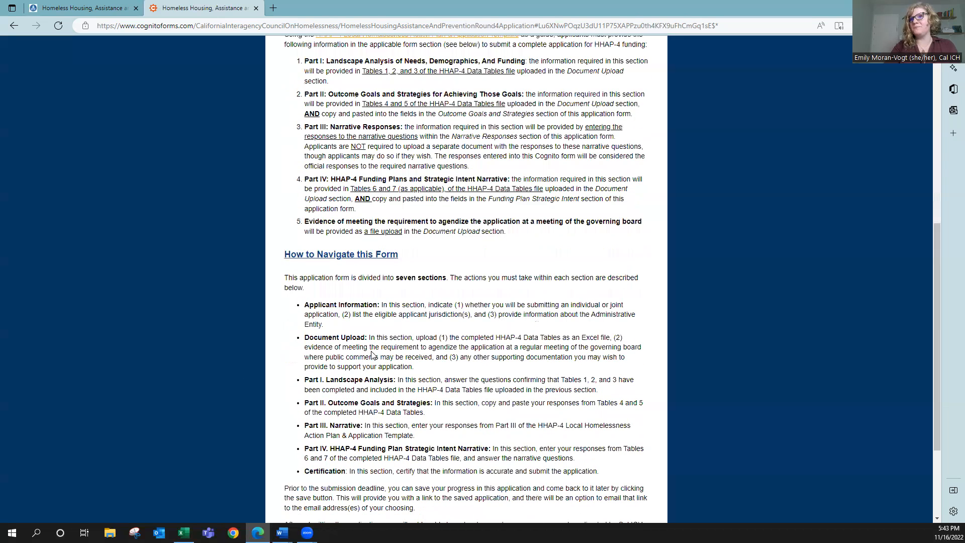
scroll(372, 354, down, 3)
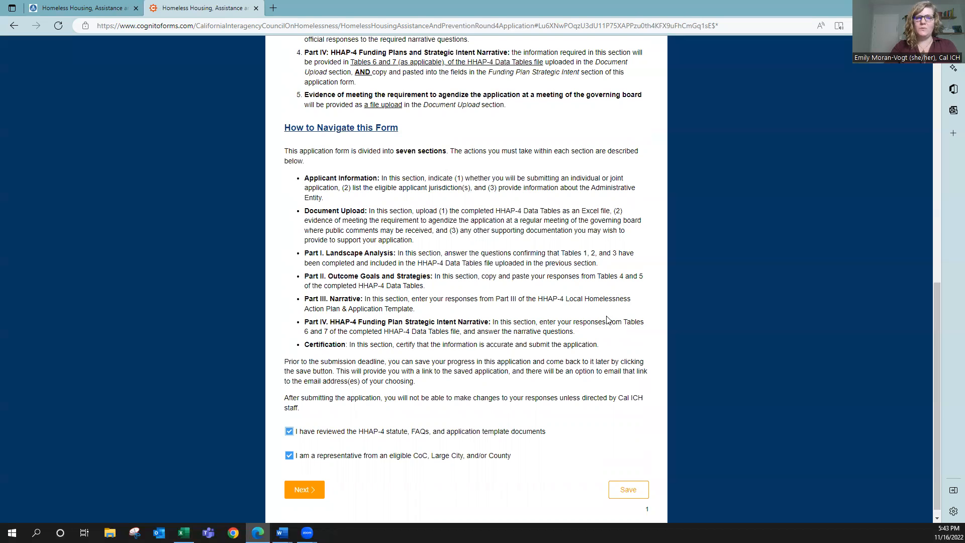
scroll(603, 320, down, 1)
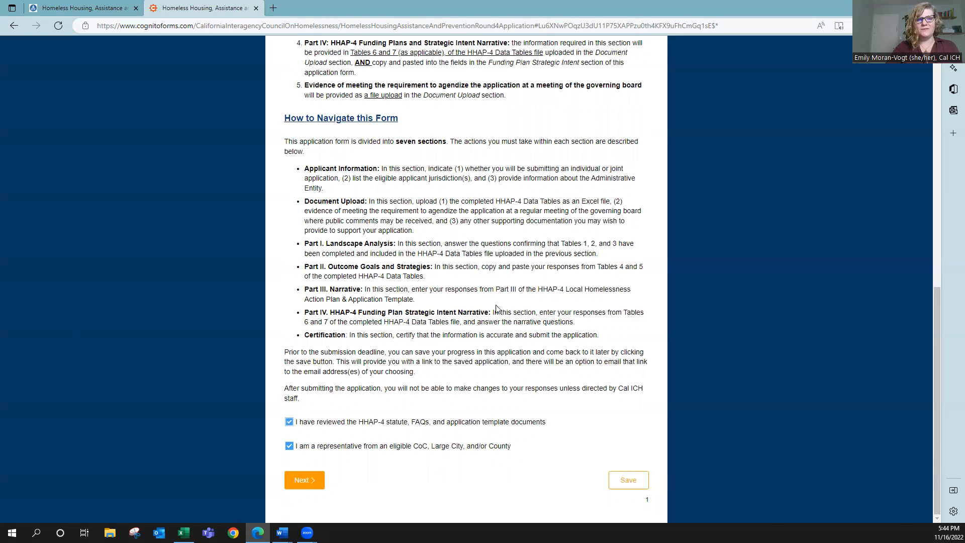
- Clear the confirmations about having reviewed the HHAP-4 documents and representing an eligible CoC, Large City, and/or County
click(290, 421)
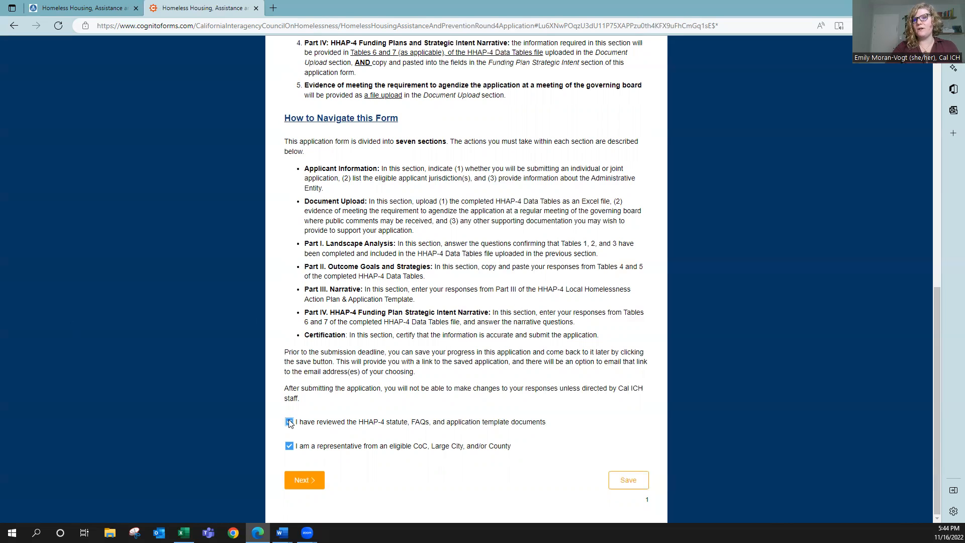
click(289, 472)
scroll(356, 429, down, 2)
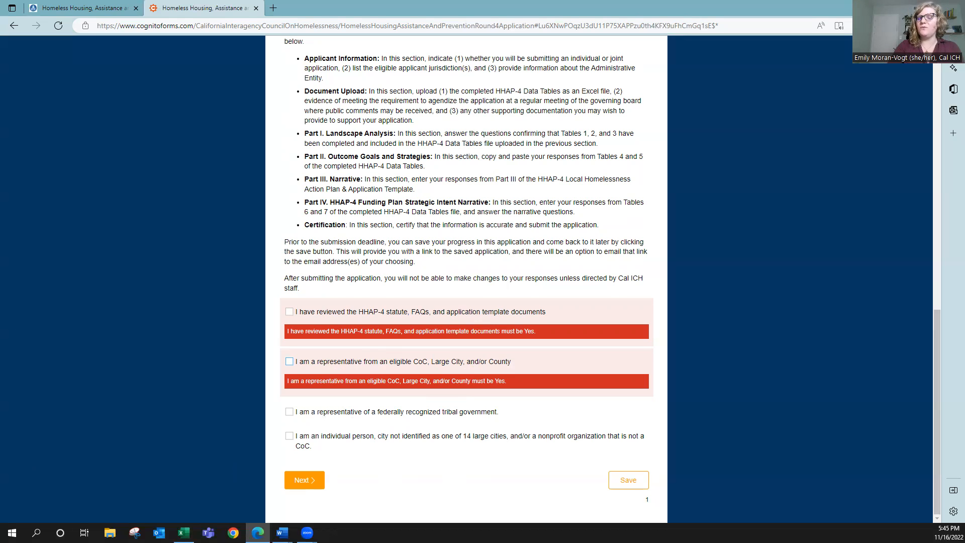
- Tick the tribal government representative and the individual, non-listed city or nonprofit statements, and clear both again
click(290, 412)
click(290, 470)
scroll(299, 458, down, 2)
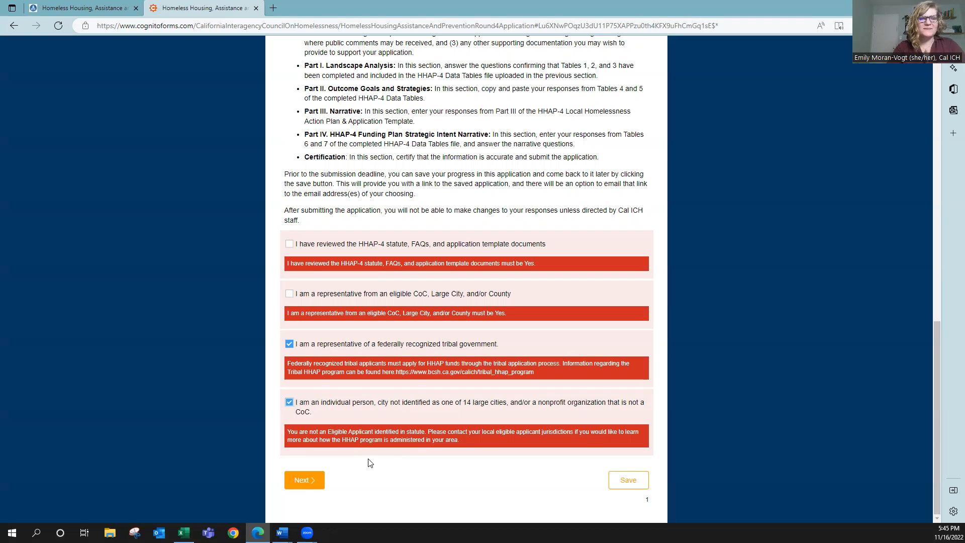
click(290, 344)
click(289, 403)
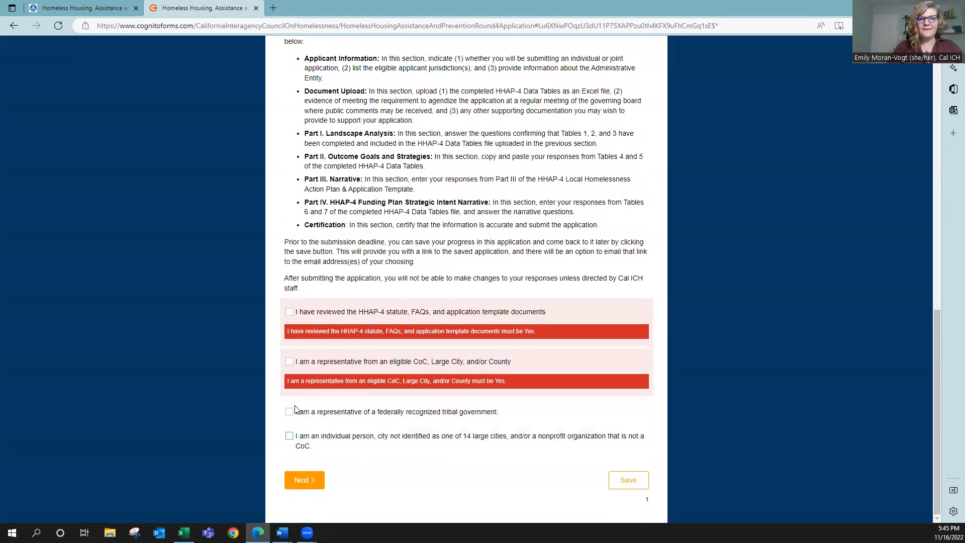
- Confirm the HHAP-4 document review and eligible CoC, Large City, and/or County representation, and continue to the Applicant Information page
click(289, 312)
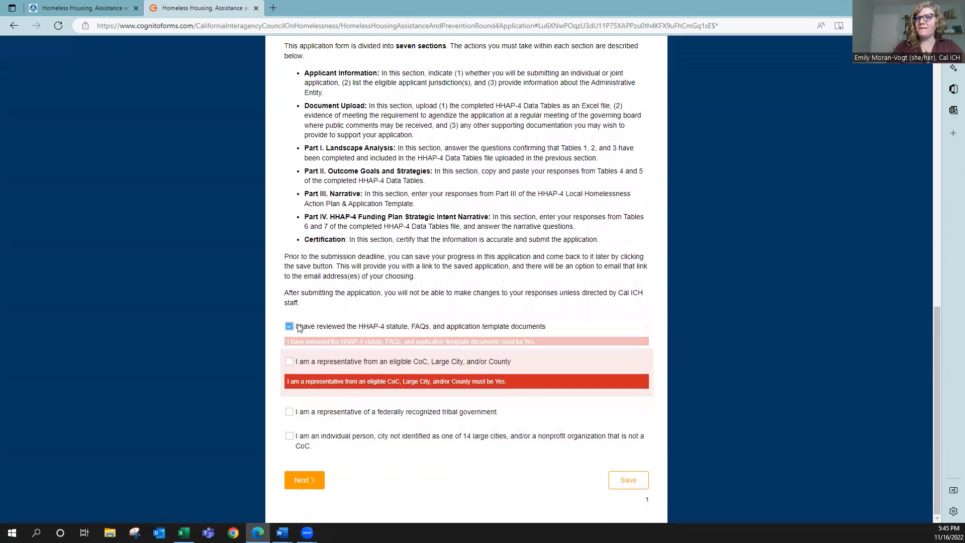
click(290, 362)
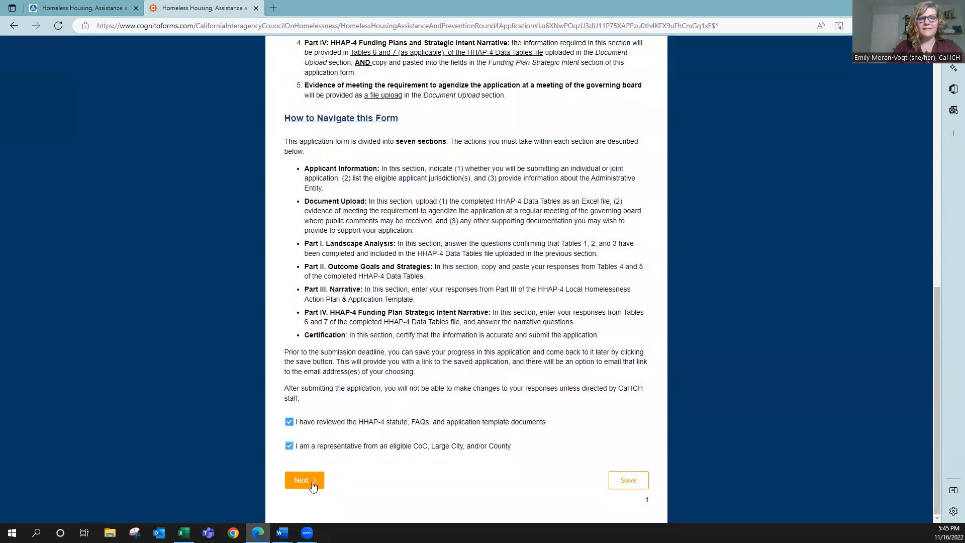
click(312, 485)
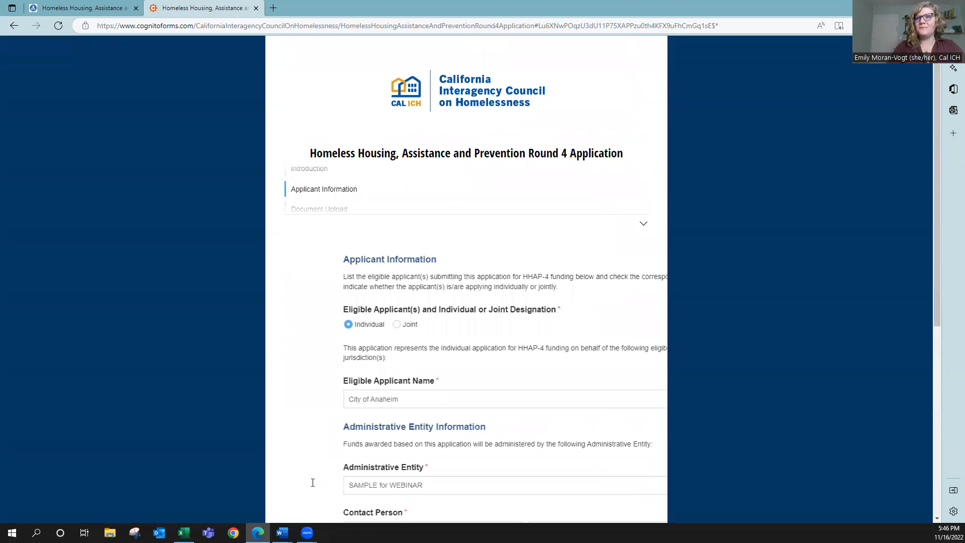
- Set the application designation to Joint and choose City of Anaheim as the applicant for Eligible Jurisdiction 1
scroll(696, 335, down, 3)
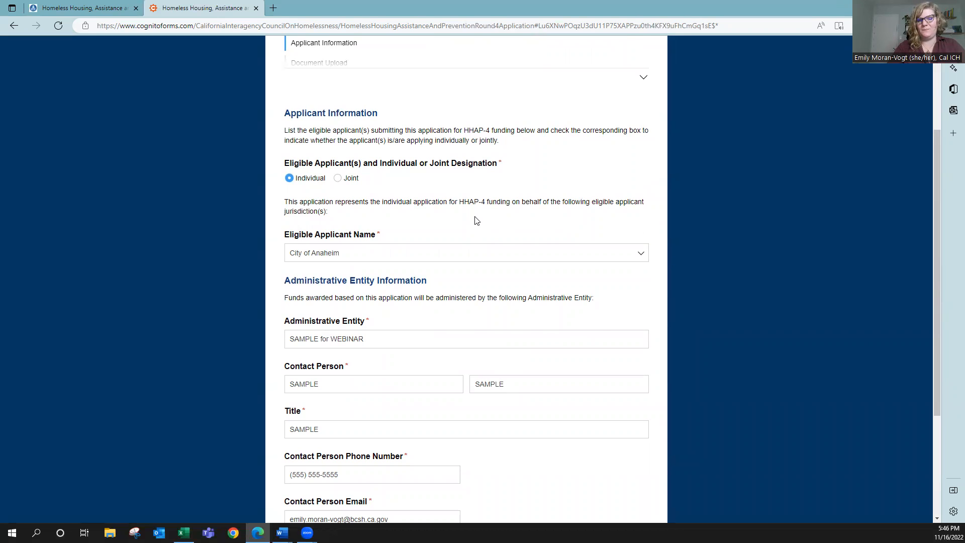
click(354, 179)
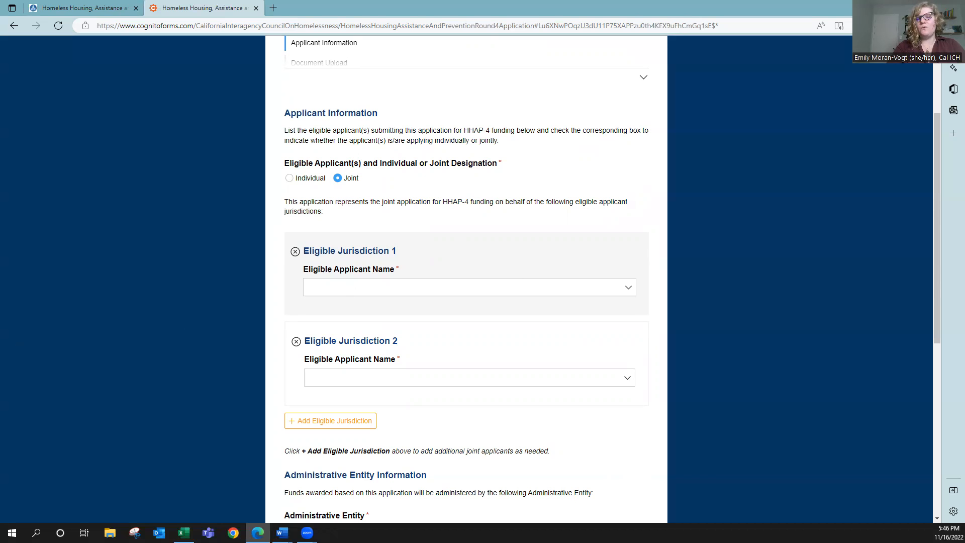
click(491, 284)
click(363, 80)
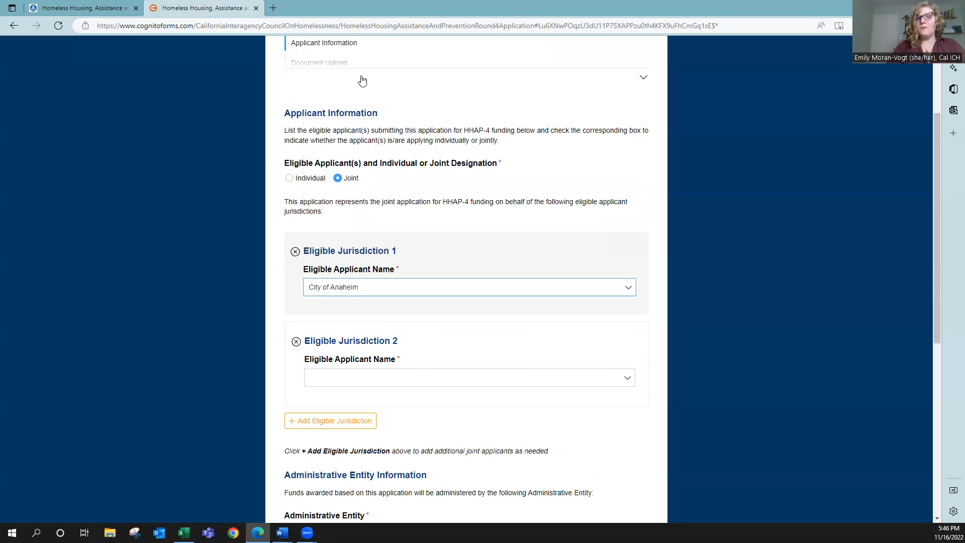
- Choose Orange County as the eligible applicant for Eligible Jurisdiction 2
click(519, 381)
scroll(452, 212, down, 8)
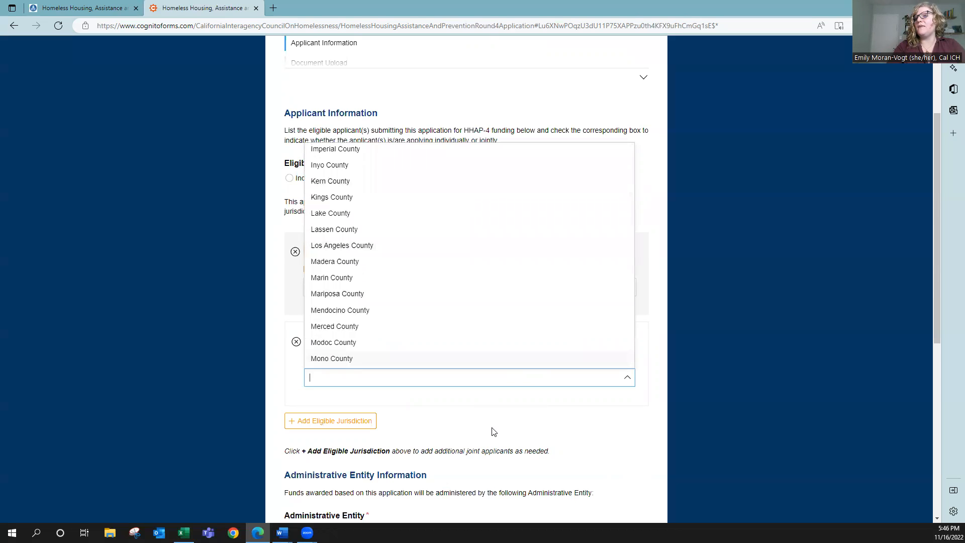
scroll(459, 274, down, 7)
scroll(459, 276, down, 10)
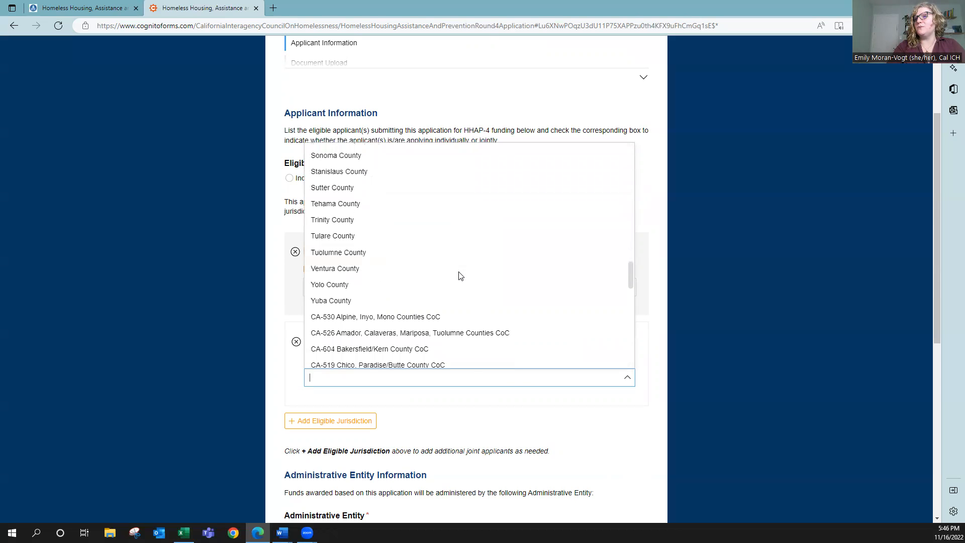
scroll(459, 275, down, 6)
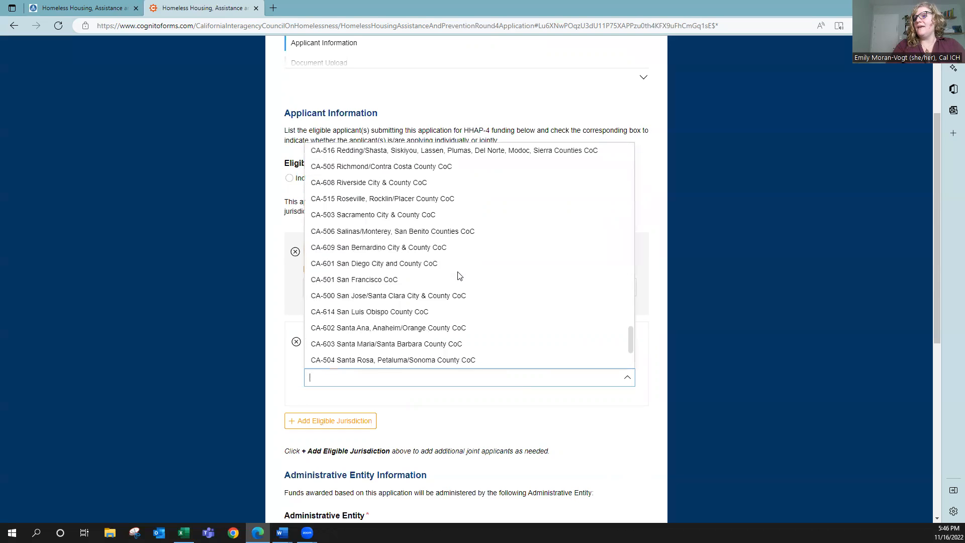
scroll(459, 271, up, 7)
scroll(459, 270, up, 12)
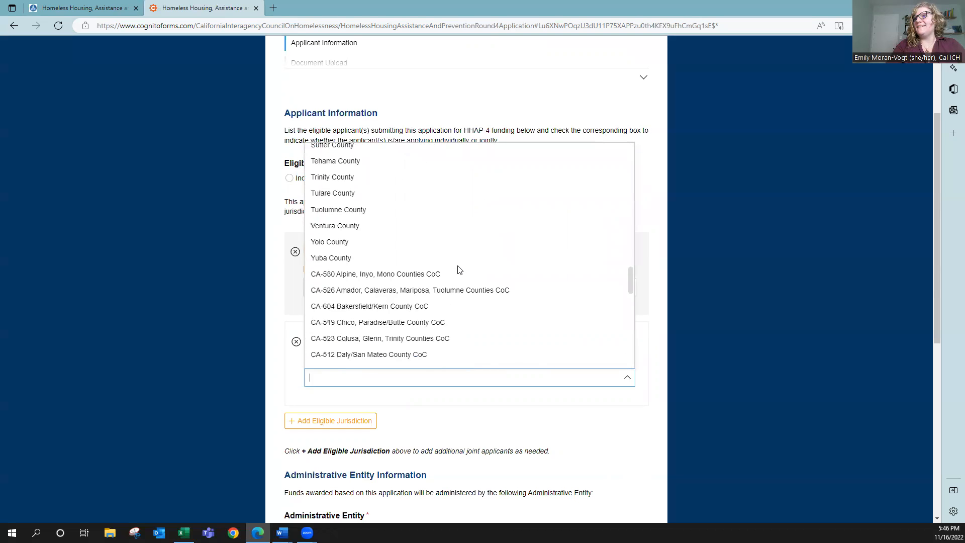
scroll(459, 272, up, 3)
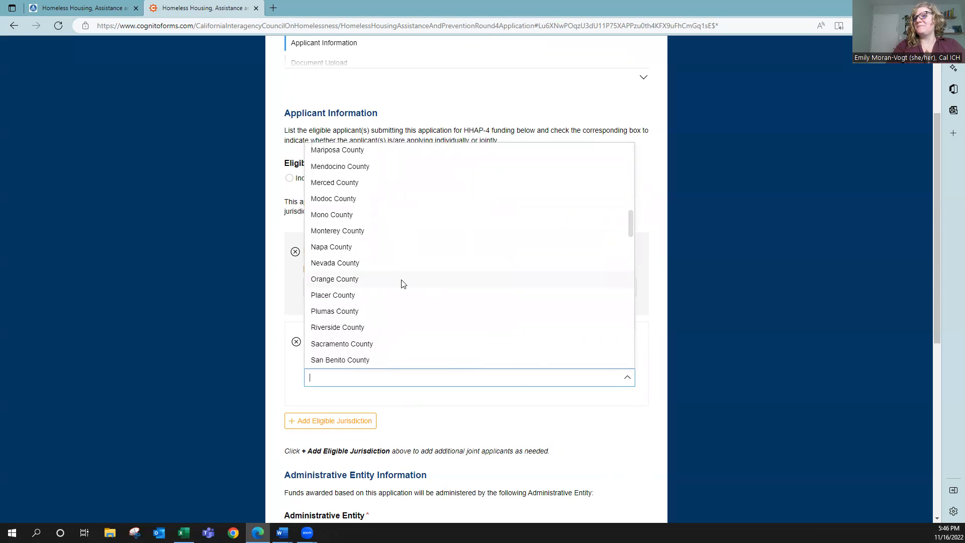
click(366, 282)
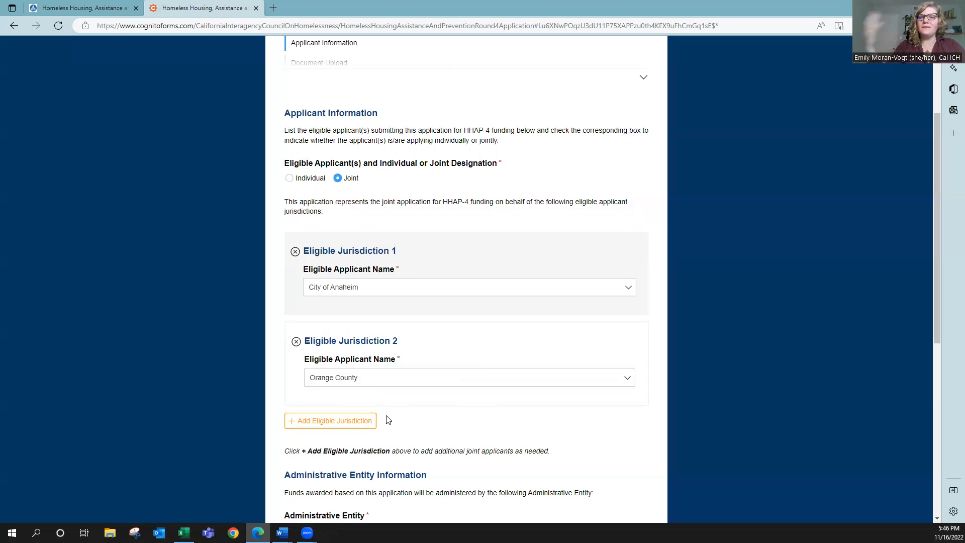
- Add a third eligible jurisdiction to the joint application and choose City of Santa Ana as its applicant
click(357, 422)
scroll(487, 426, down, 3)
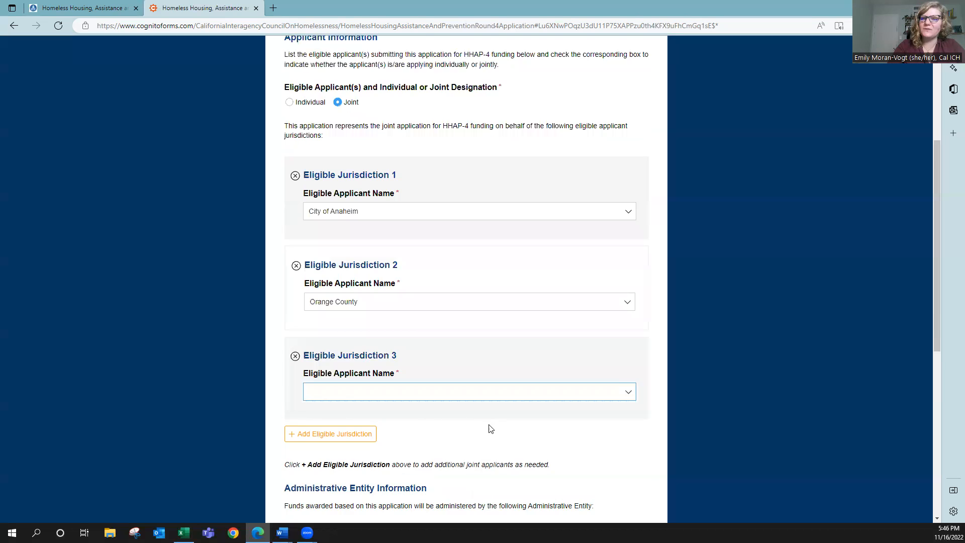
click(463, 321)
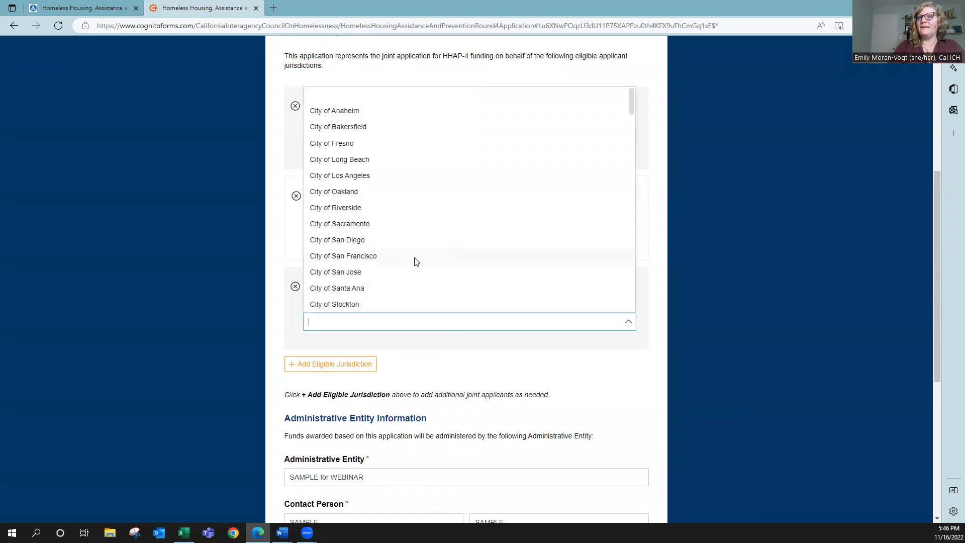
click(395, 289)
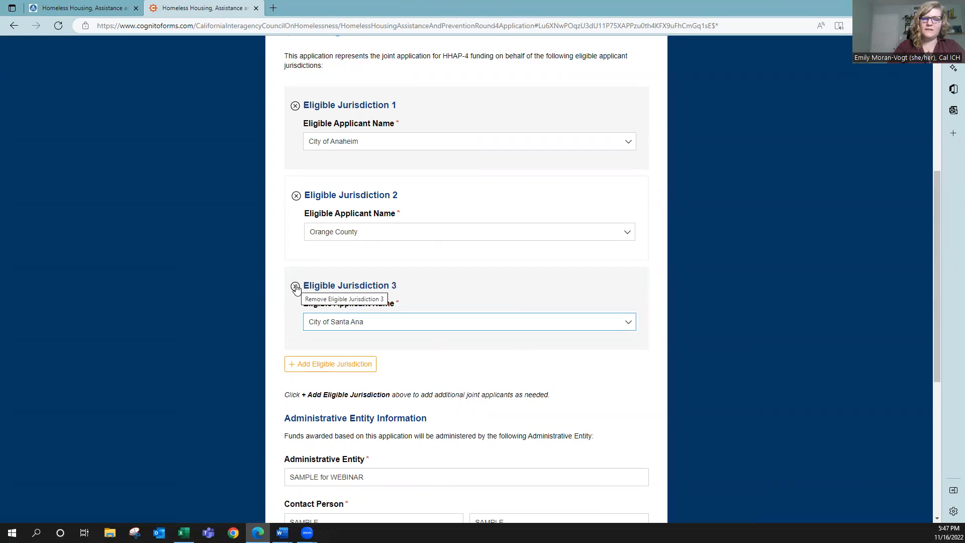
- Clear the applicant name of Eligible Jurisdiction 3 and remove that jurisdiction from the application
click(401, 326)
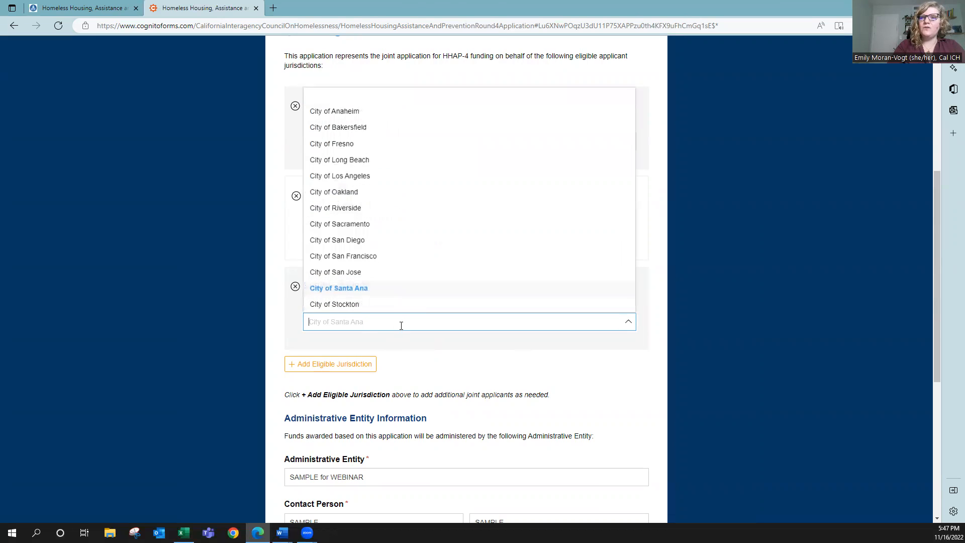
click(345, 102)
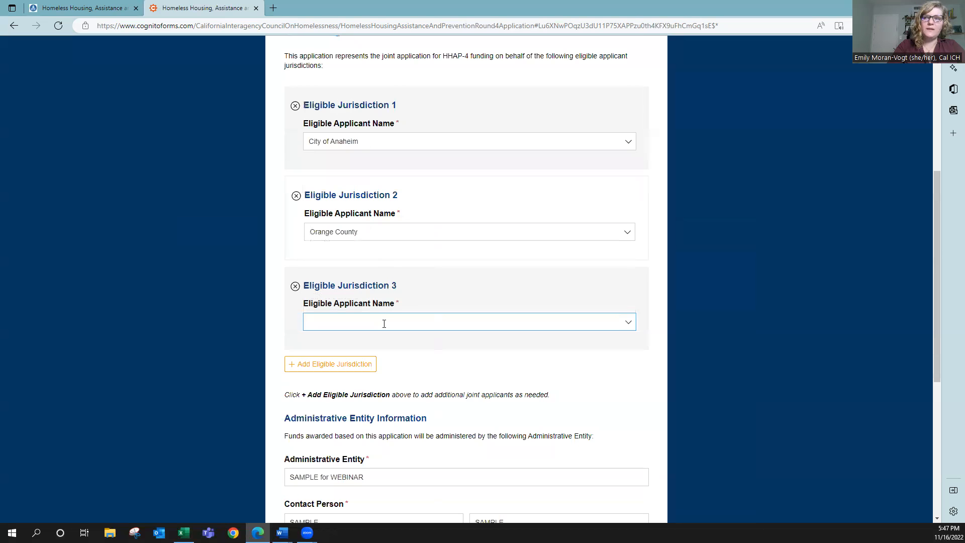
click(296, 287)
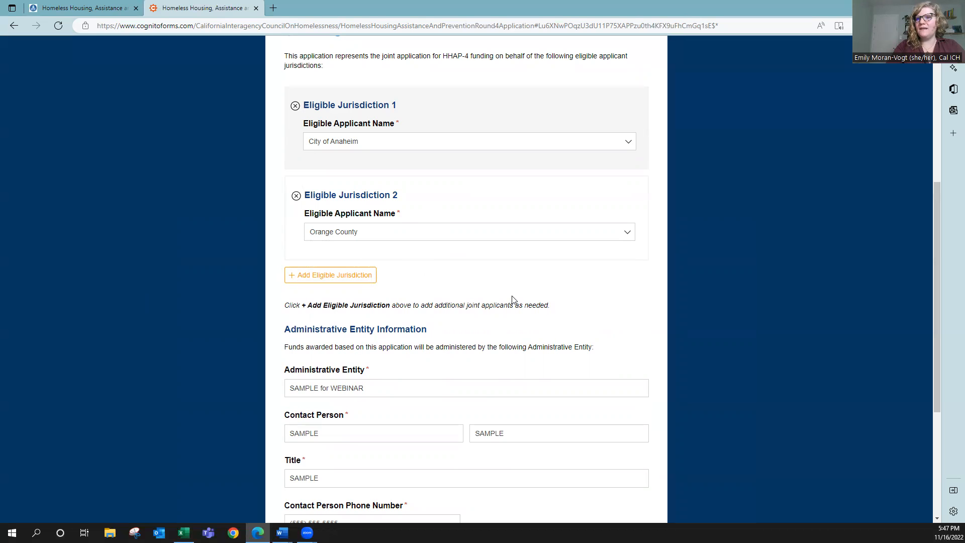
- Save the application's progress, send the form link to the prefilled email address, and close the save confirmation
scroll(451, 278, down, 3)
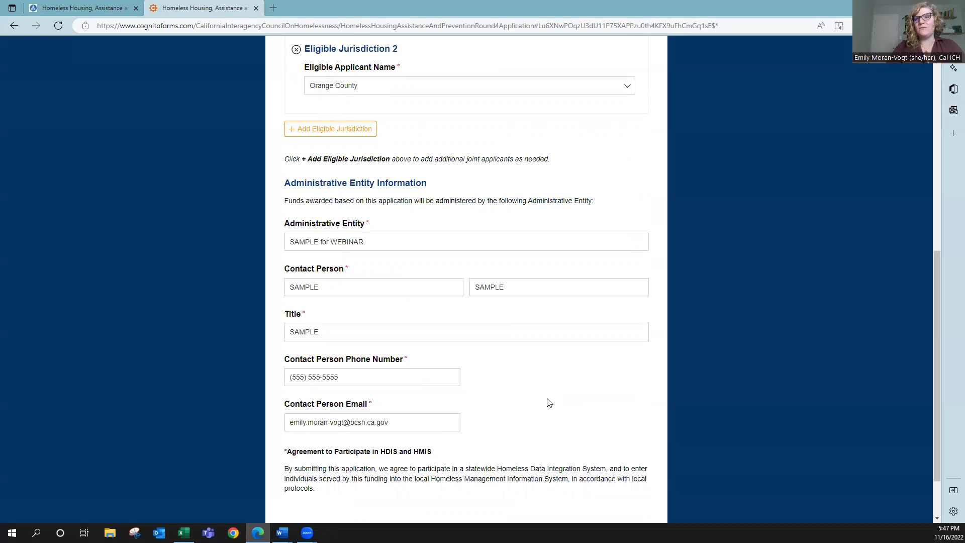
scroll(549, 403, down, 2)
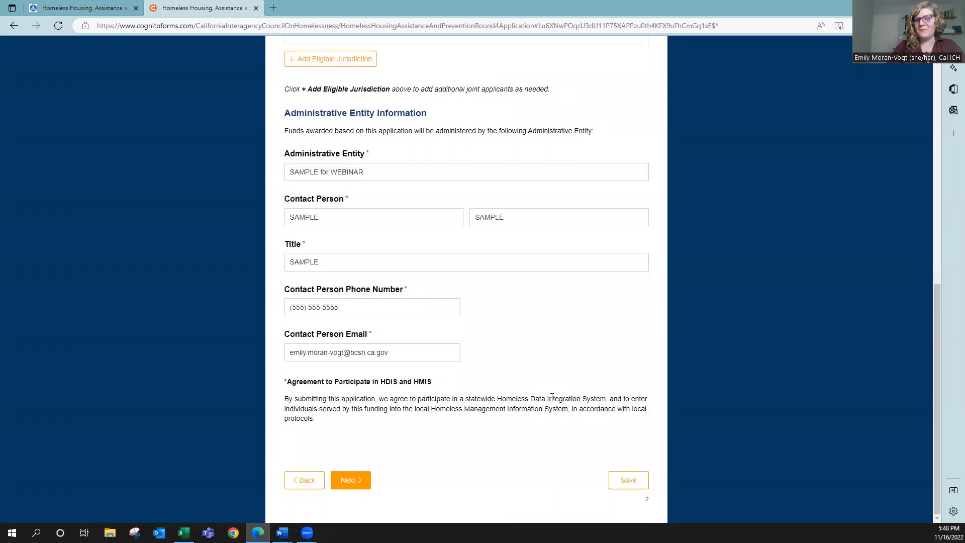
click(636, 484)
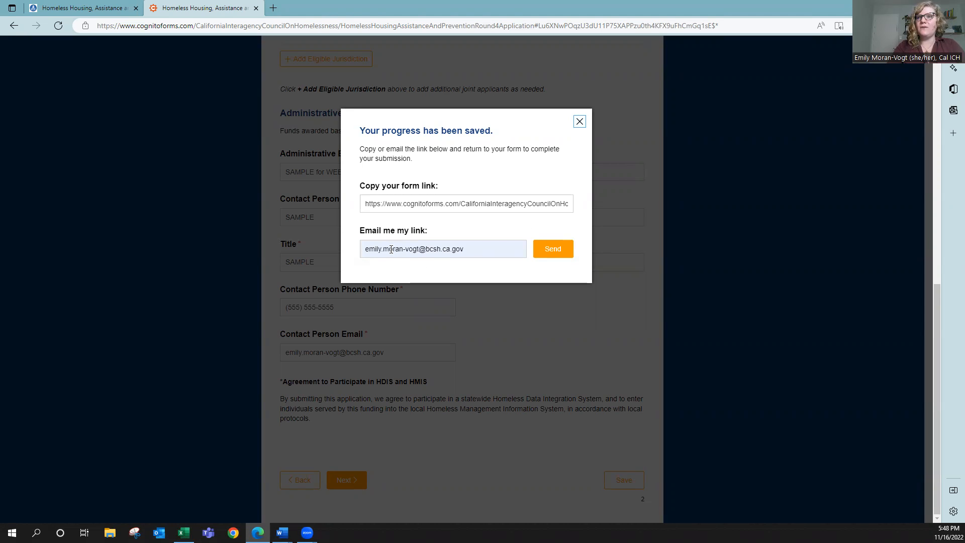
click(559, 256)
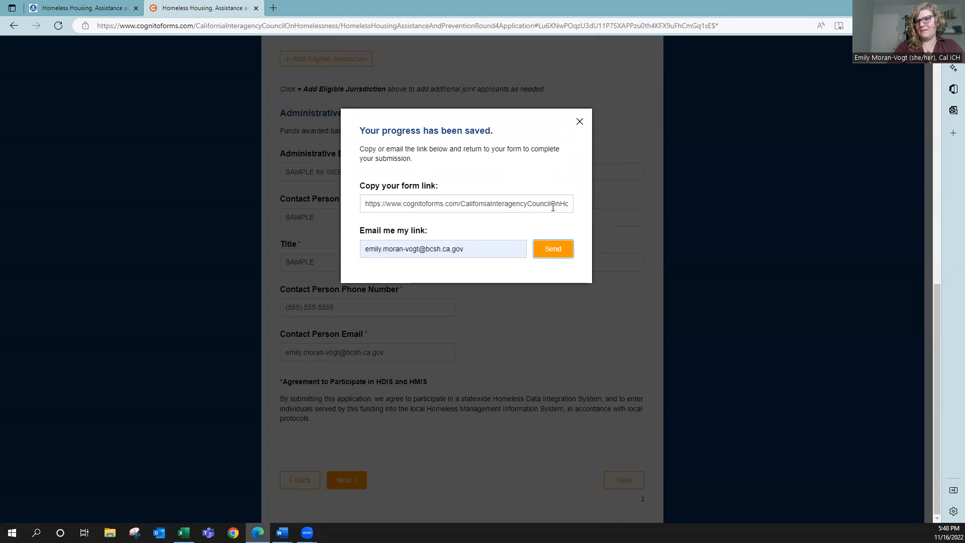
click(581, 123)
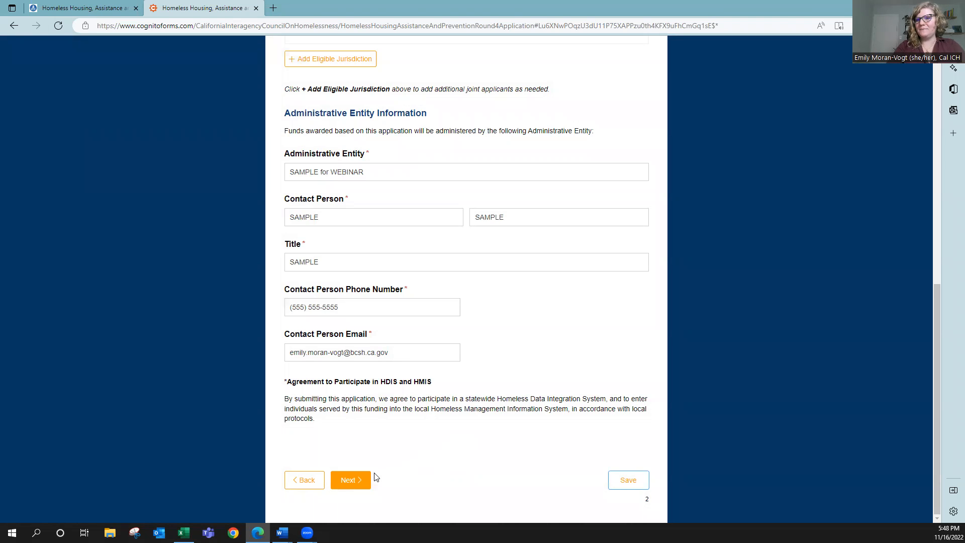
- Advance through the Document Upload and Part I. Landscape Analysis pages to Part II. Outcome Goals and Strategies
click(363, 480)
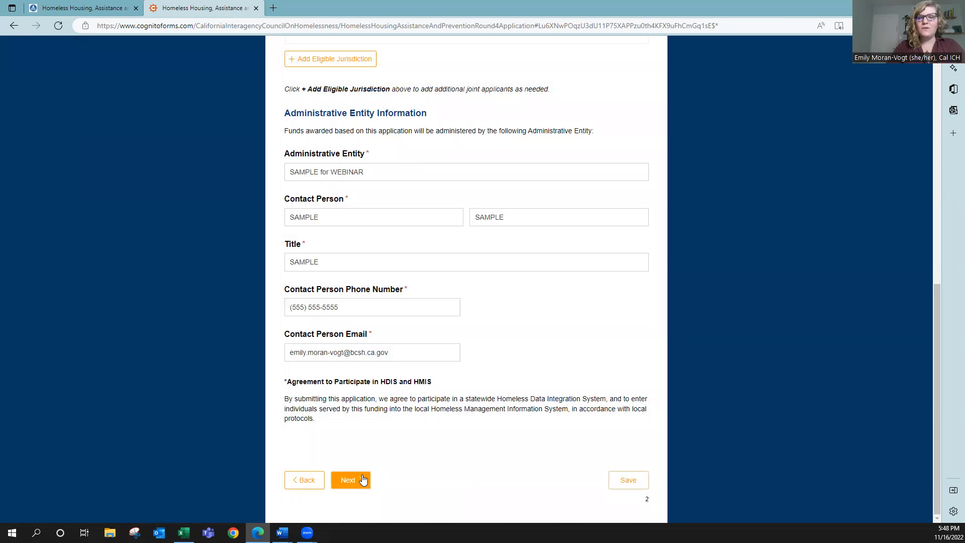
scroll(457, 345, down, 2)
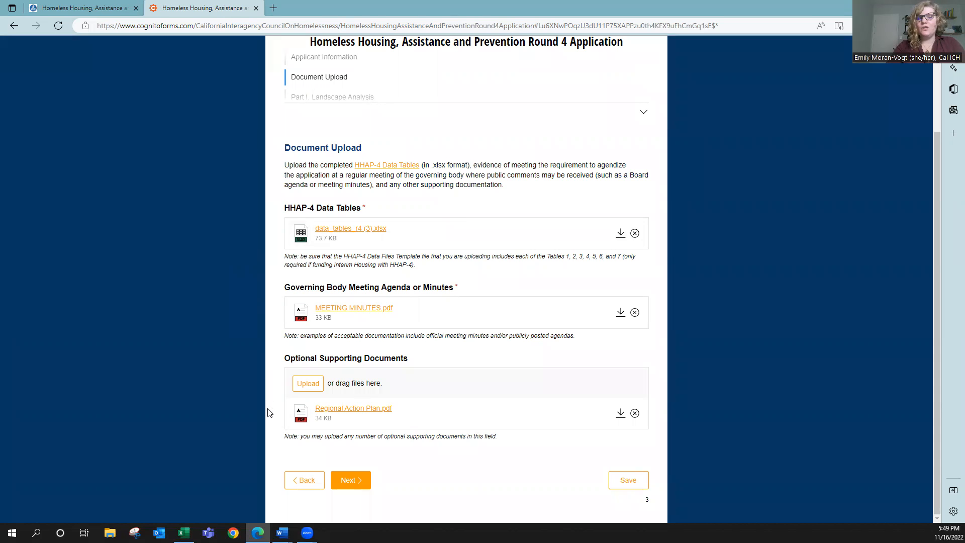
click(367, 481)
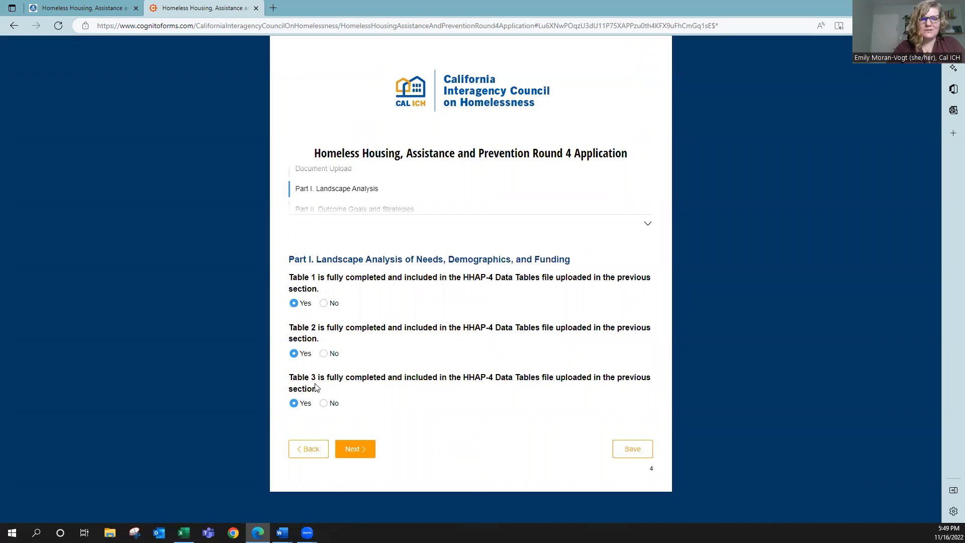
click(348, 458)
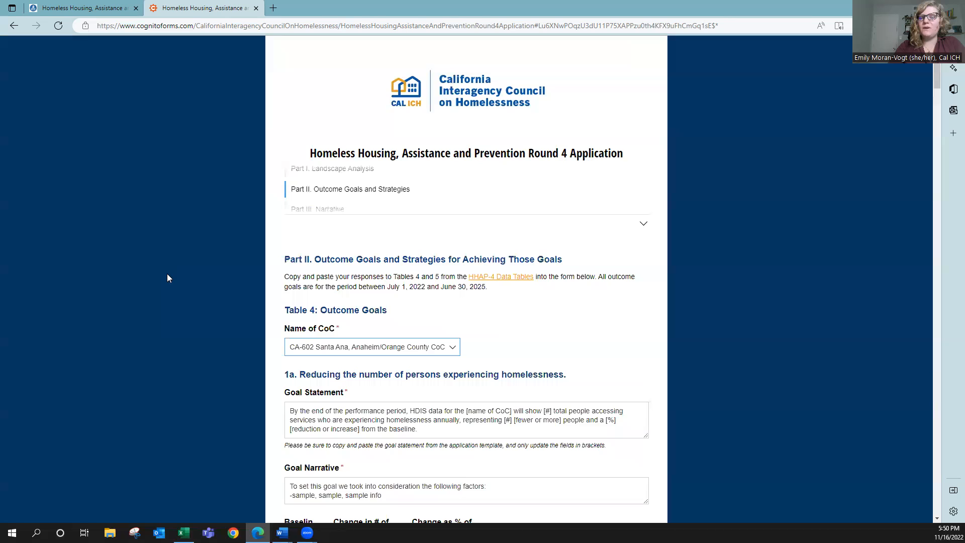
- Review the Table 4 outcome goals, including their goal statements, narratives, baseline data, targets, and related goals for underserved populations
scroll(167, 278, down, 3)
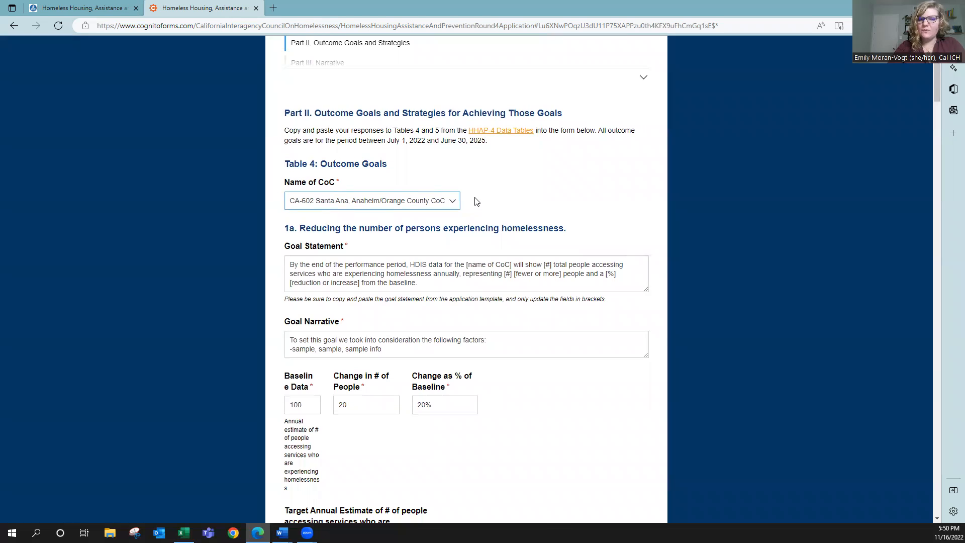
scroll(618, 151, down, 1)
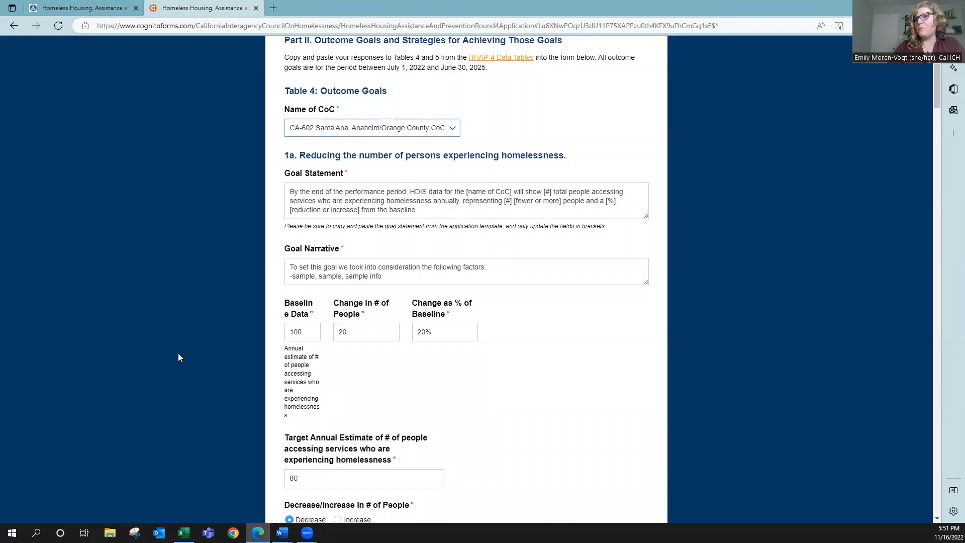
scroll(195, 342, down, 1)
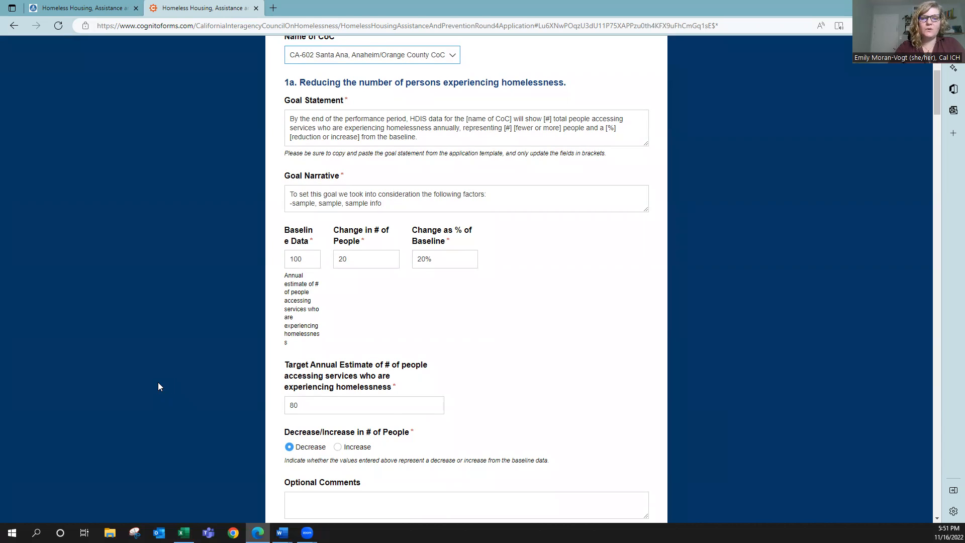
scroll(252, 397, down, 1)
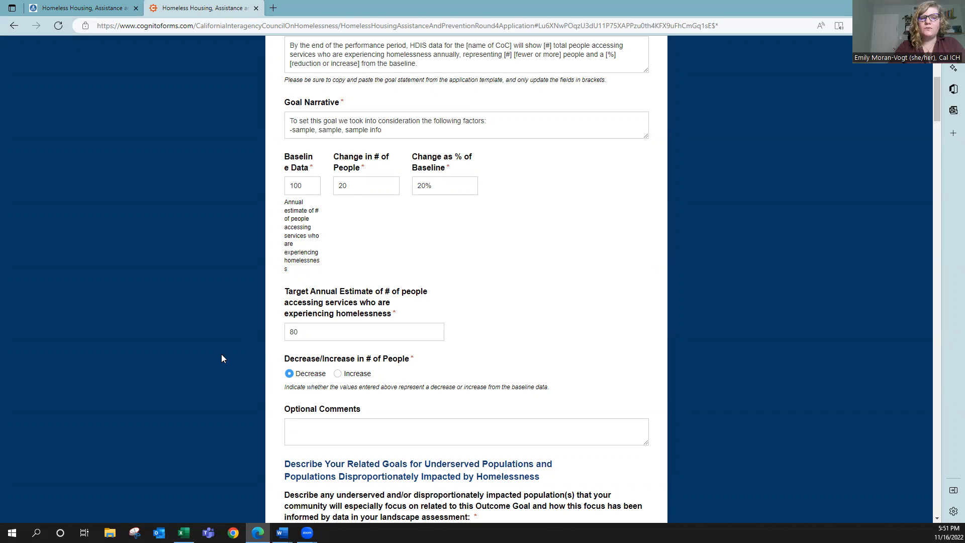
scroll(178, 340, down, 7)
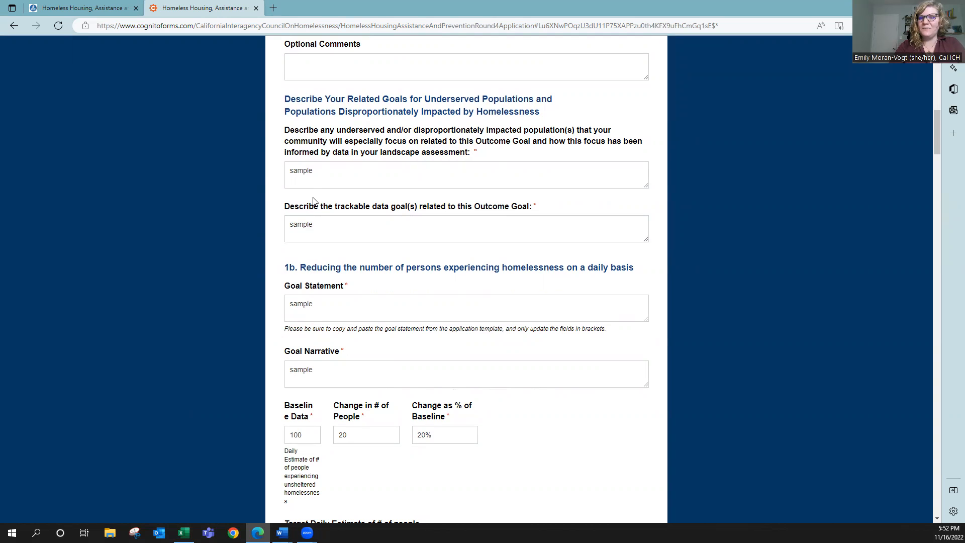
scroll(196, 203, down, 10)
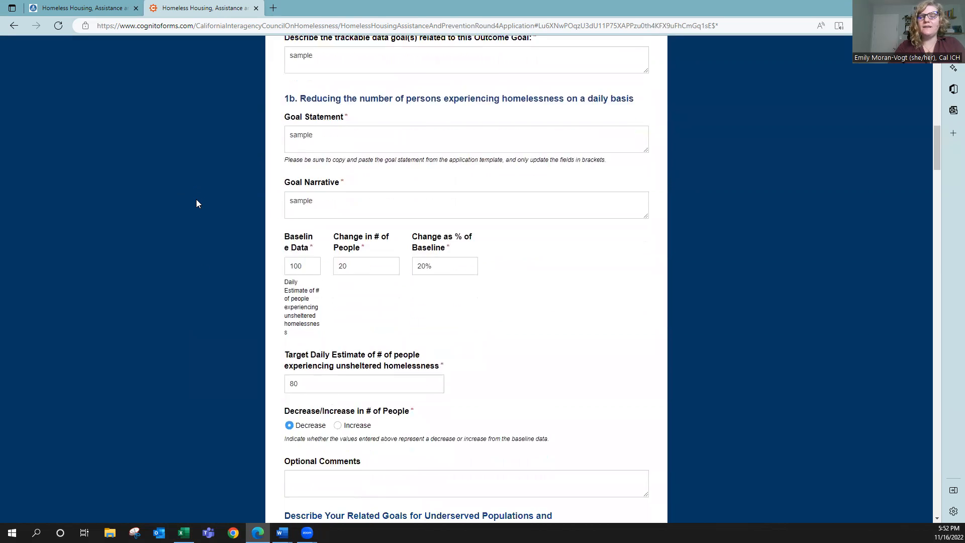
scroll(196, 203, down, 16)
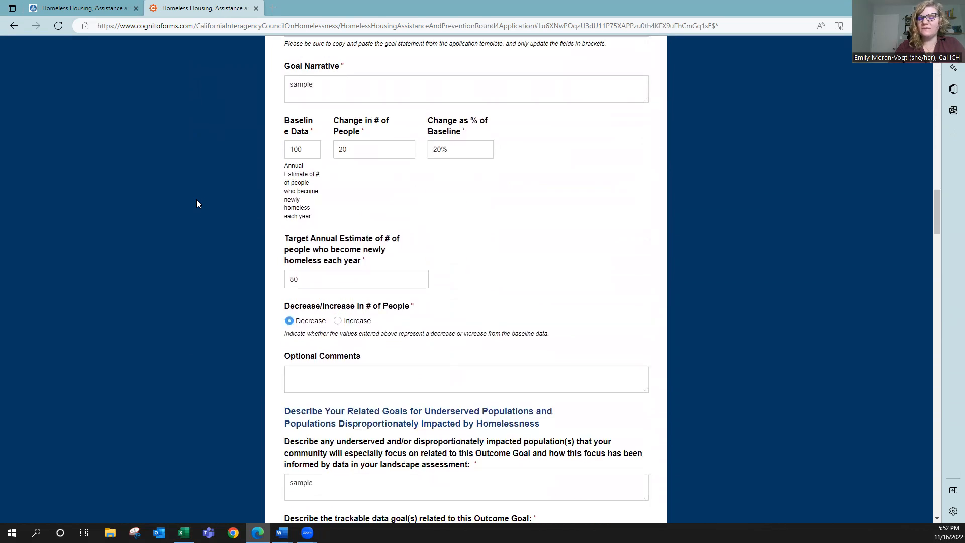
scroll(196, 203, down, 20)
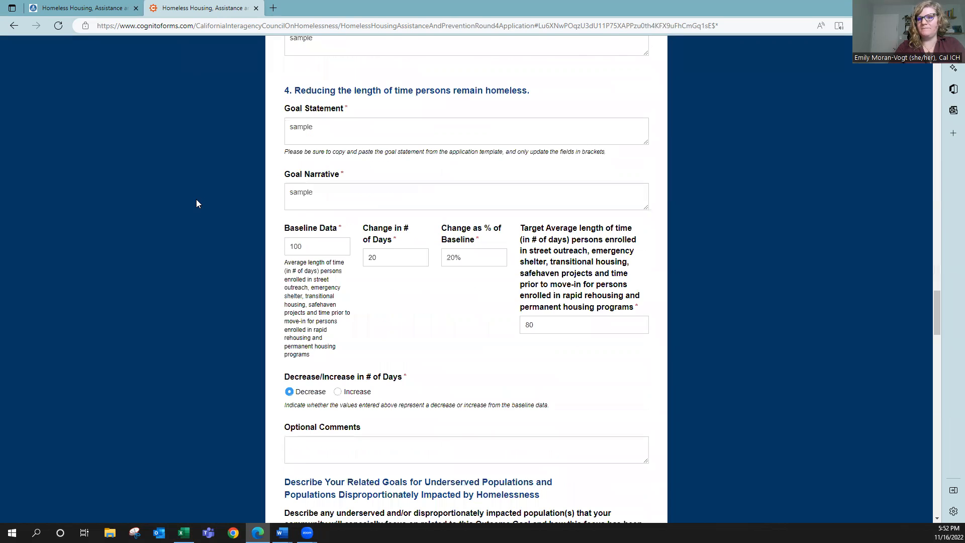
scroll(197, 203, down, 20)
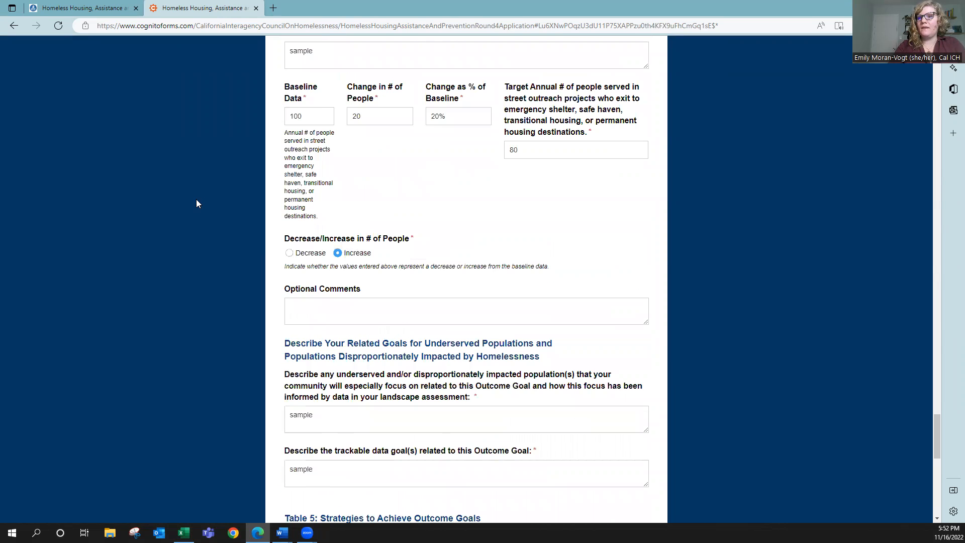
- Review Strategy 1 in Table 5, including the available strategy types and the performance measures to be impacted
scroll(197, 203, up, 4)
scroll(196, 203, down, 3)
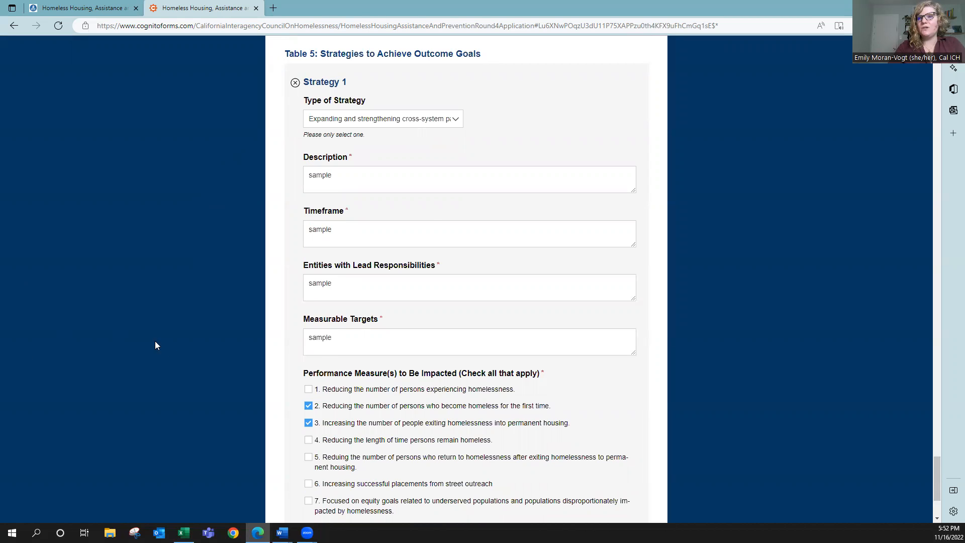
scroll(161, 346, down, 3)
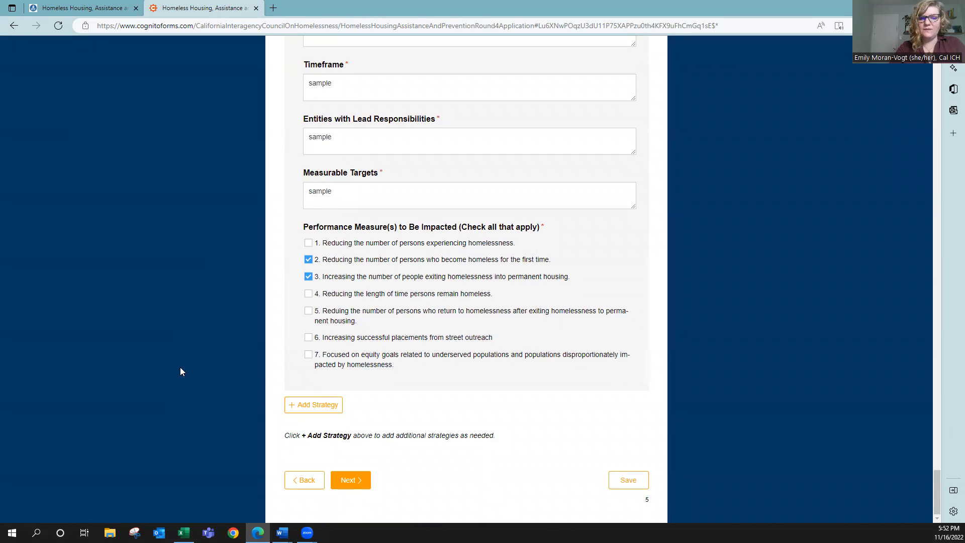
scroll(187, 369, up, 5)
scroll(211, 347, down, 2)
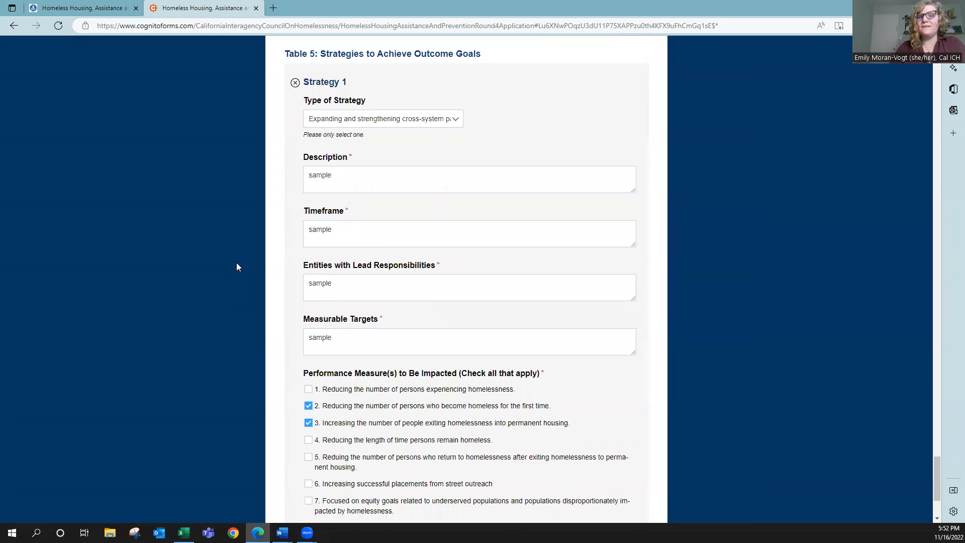
click(458, 122)
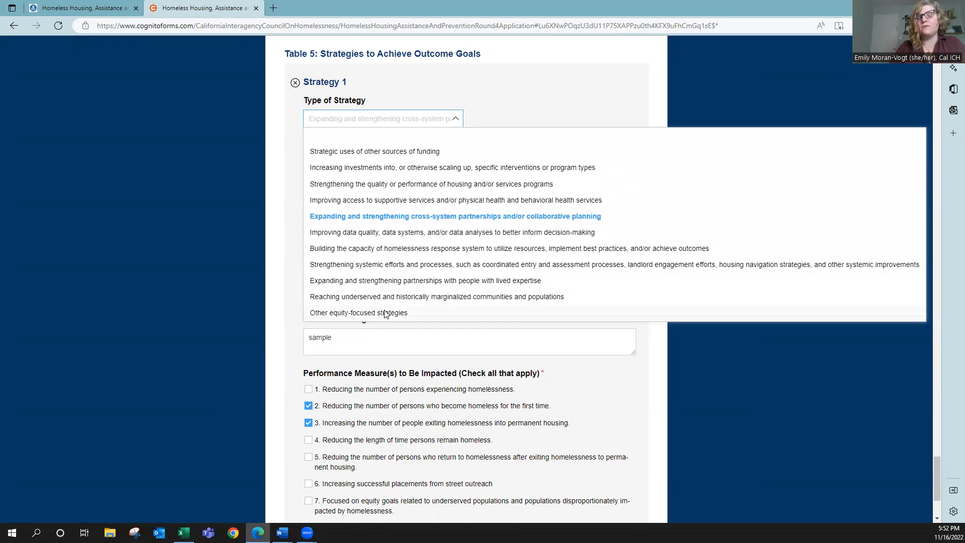
click(257, 262)
scroll(300, 262, down, 3)
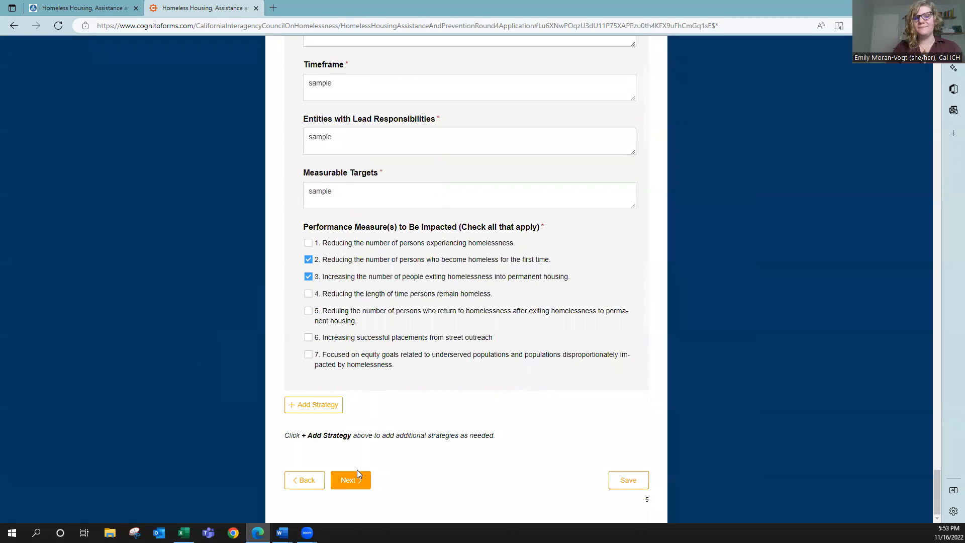
- Save the application's progress, close the save confirmation, and advance to Part III. Narrative
click(628, 481)
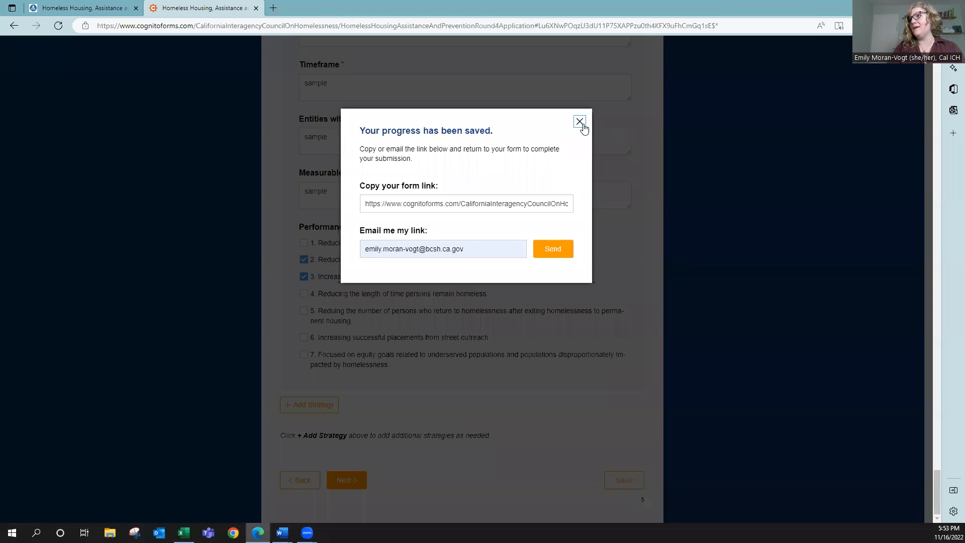
click(581, 122)
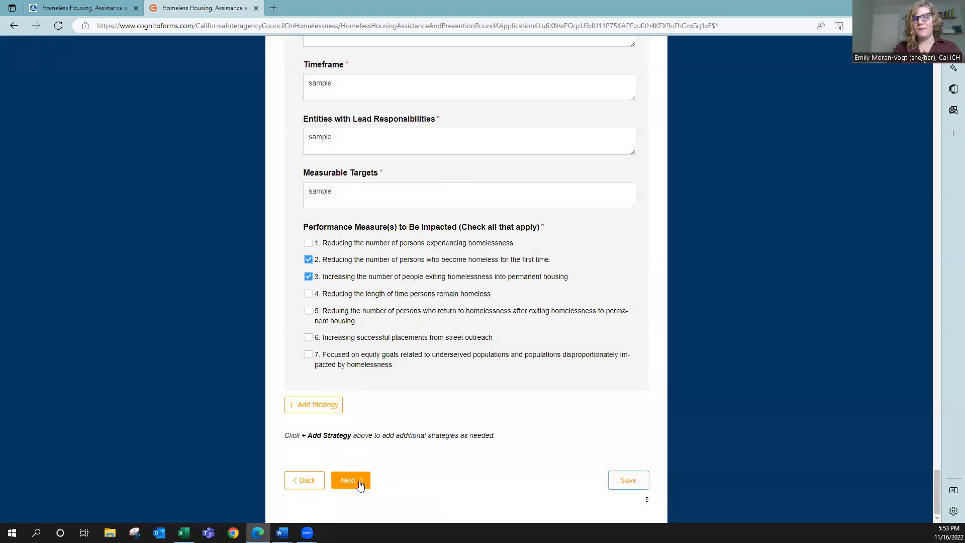
click(349, 481)
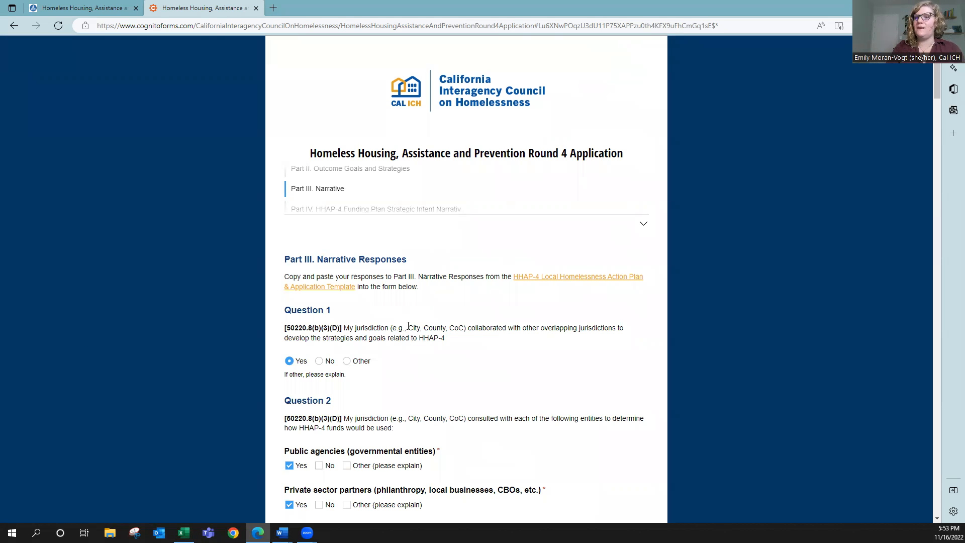
- Review the Part III responses to Questions 1 to 3, including the follow-up fields for each partnership type
scroll(397, 320, down, 5)
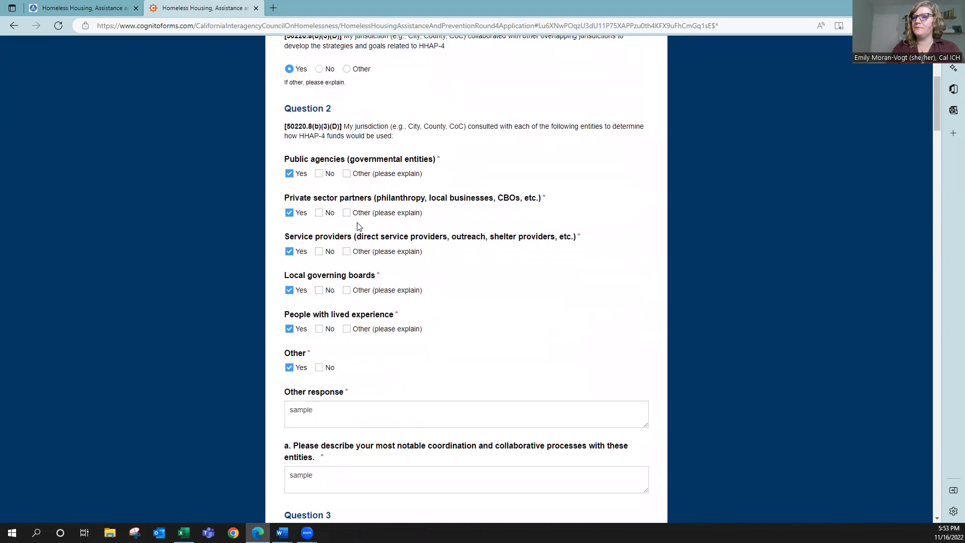
scroll(370, 209, down, 5)
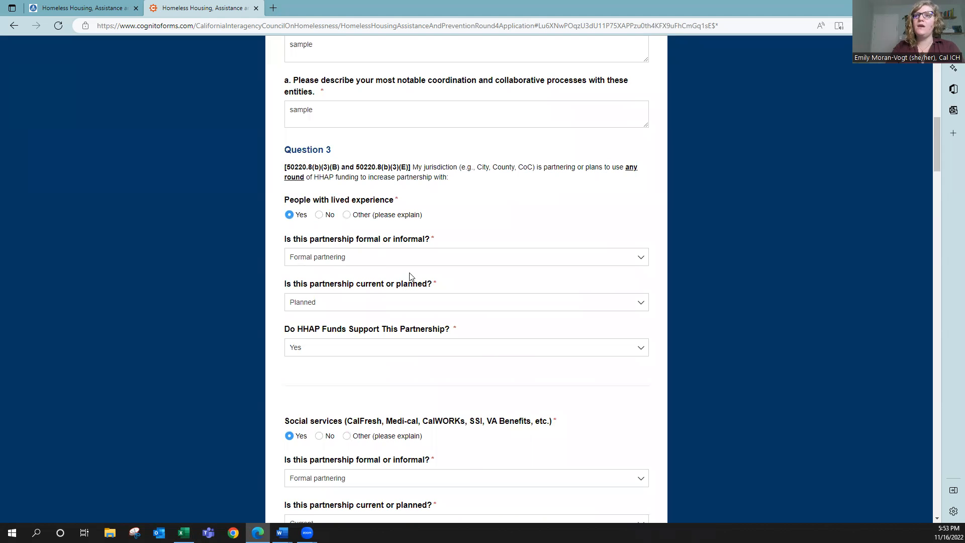
scroll(408, 276, down, 7)
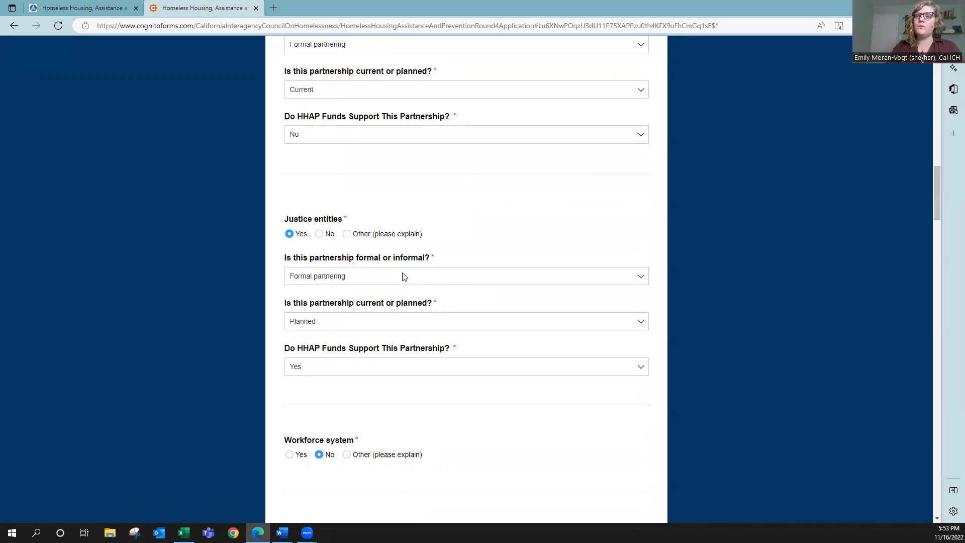
scroll(404, 277, down, 10)
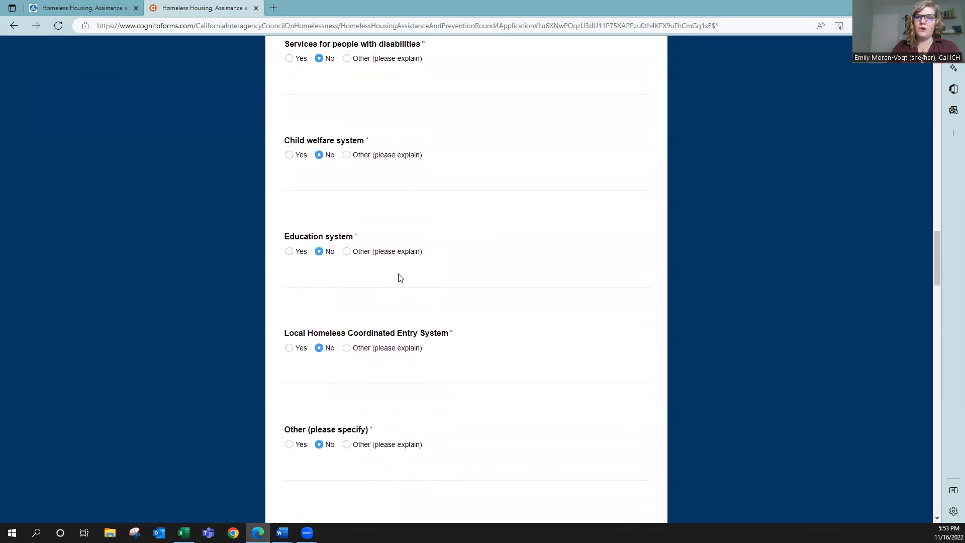
scroll(396, 276, up, 8)
scroll(396, 274, up, 8)
scroll(396, 274, down, 3)
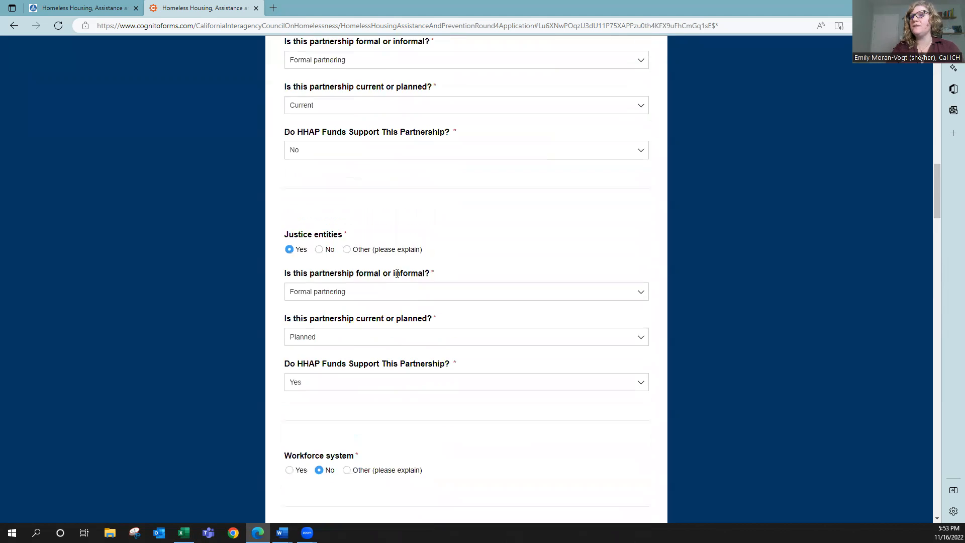
scroll(397, 274, up, 10)
scroll(397, 272, down, 3)
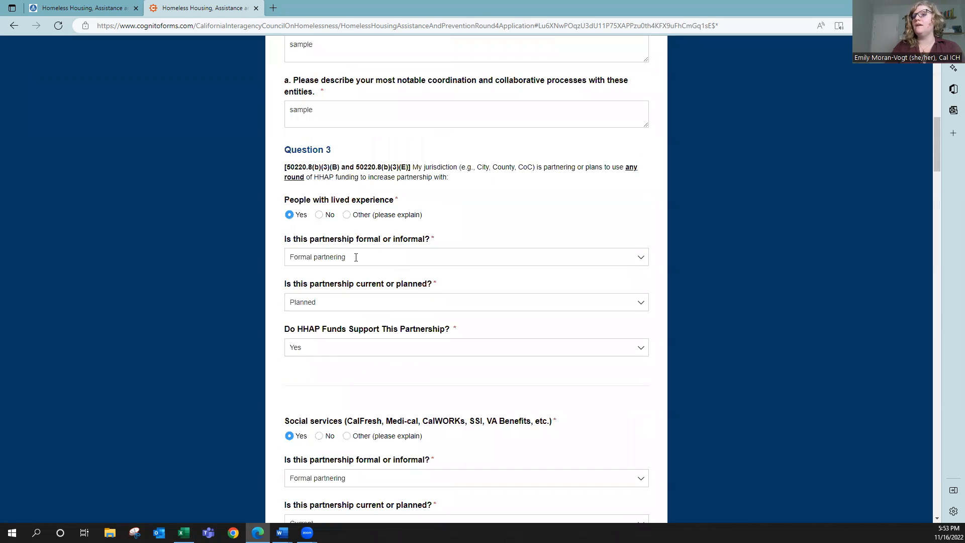
scroll(344, 289, down, 7)
scroll(346, 251, up, 4)
scroll(349, 235, down, 10)
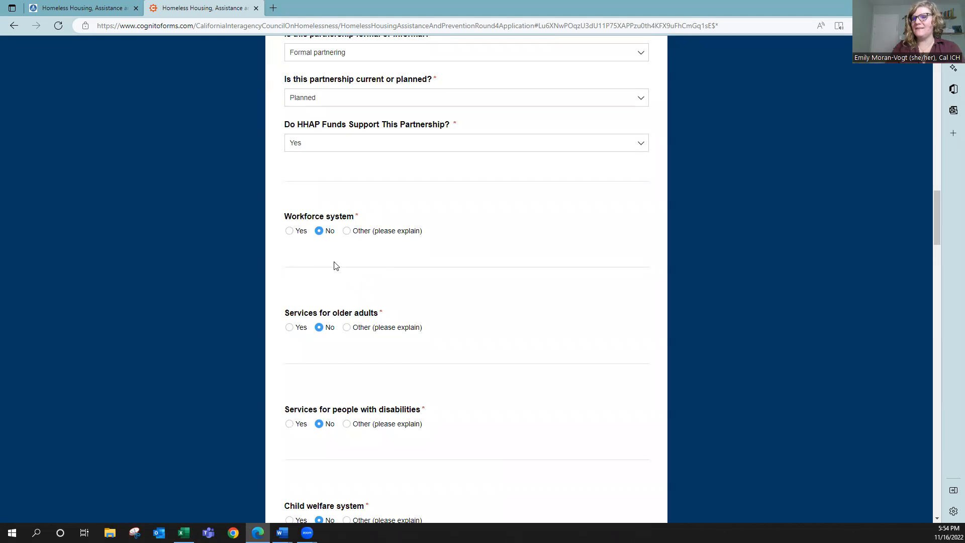
- Answer Yes for the Workforce system partnership and set it to Formal partnering, Current, with HHAP funds support set to Yes
click(290, 232)
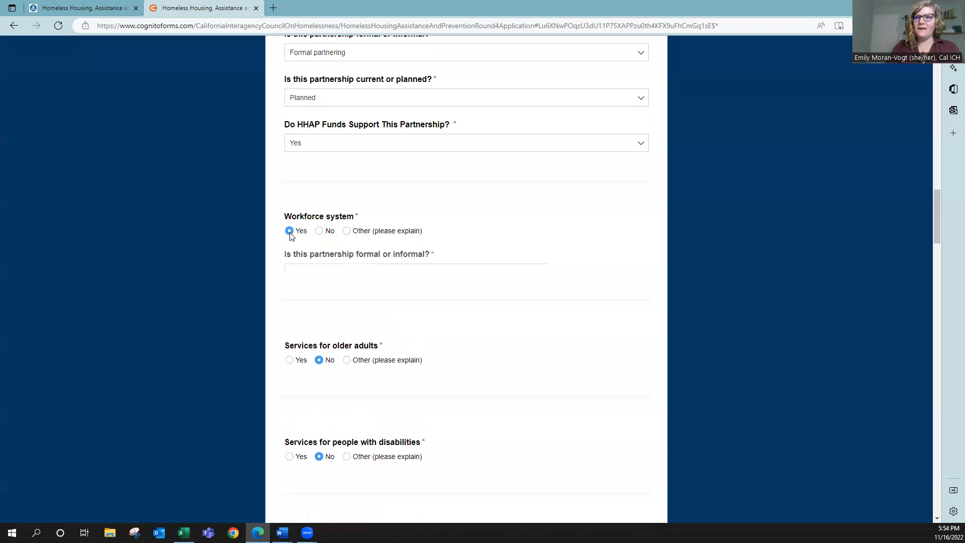
click(318, 274)
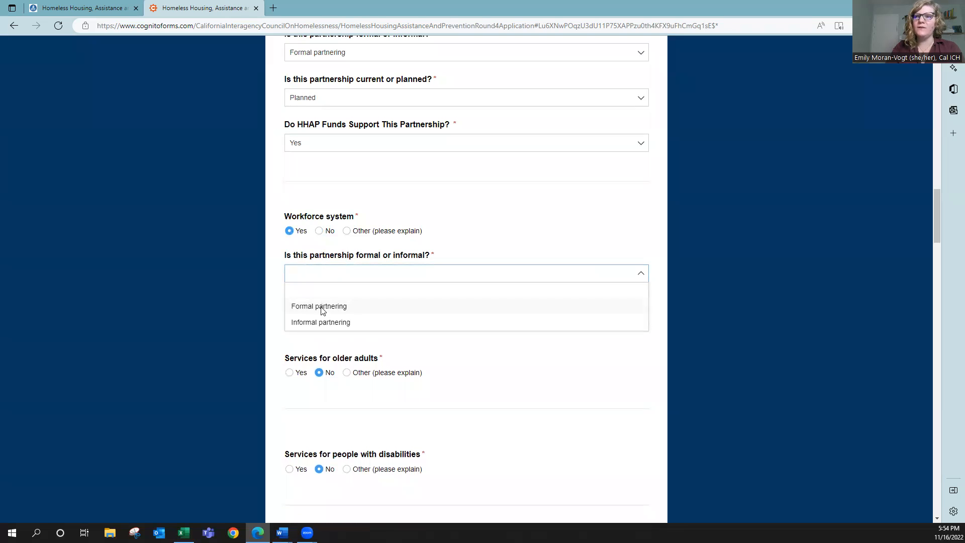
click(322, 308)
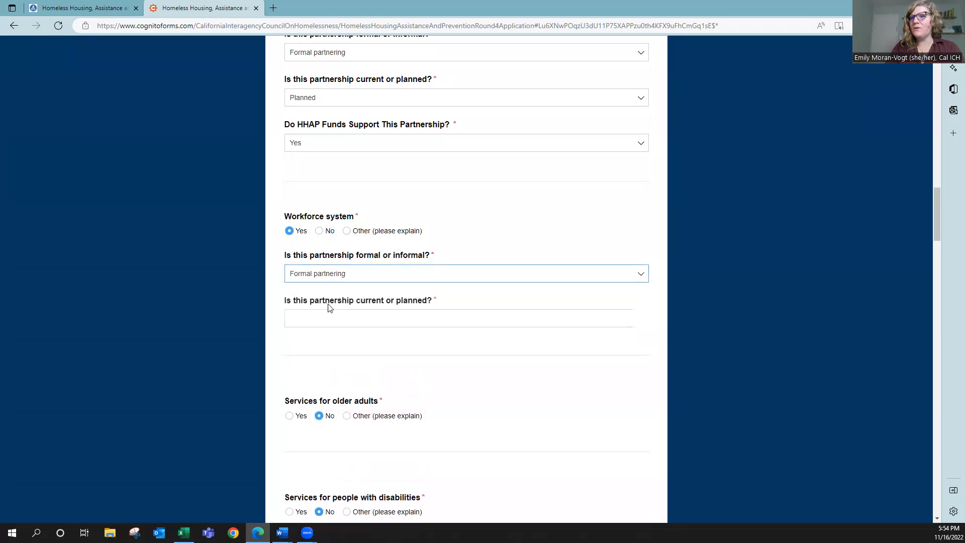
click(339, 321)
click(337, 352)
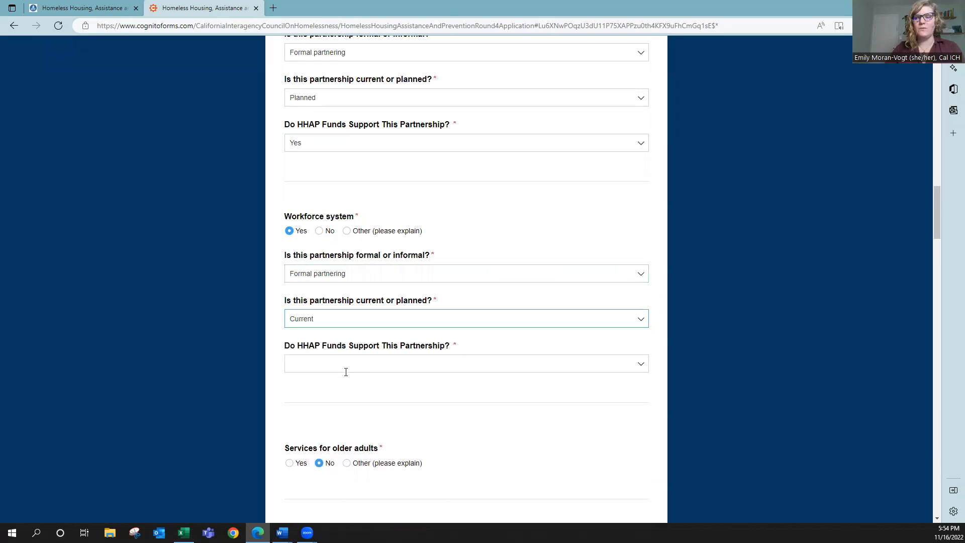
click(346, 372)
click(343, 394)
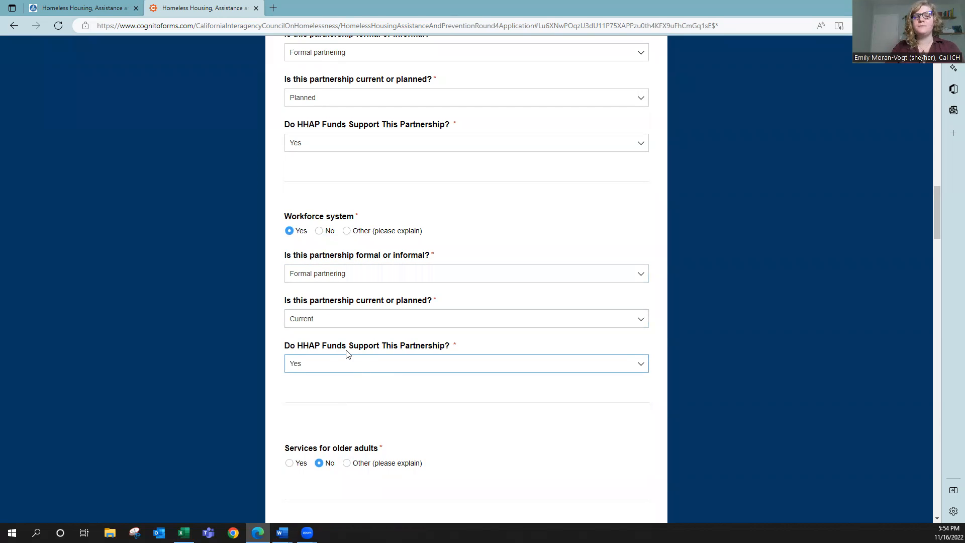
- Review the remaining Question 3 partnership entries and the responses to Questions 4 through 8
scroll(332, 347, down, 7)
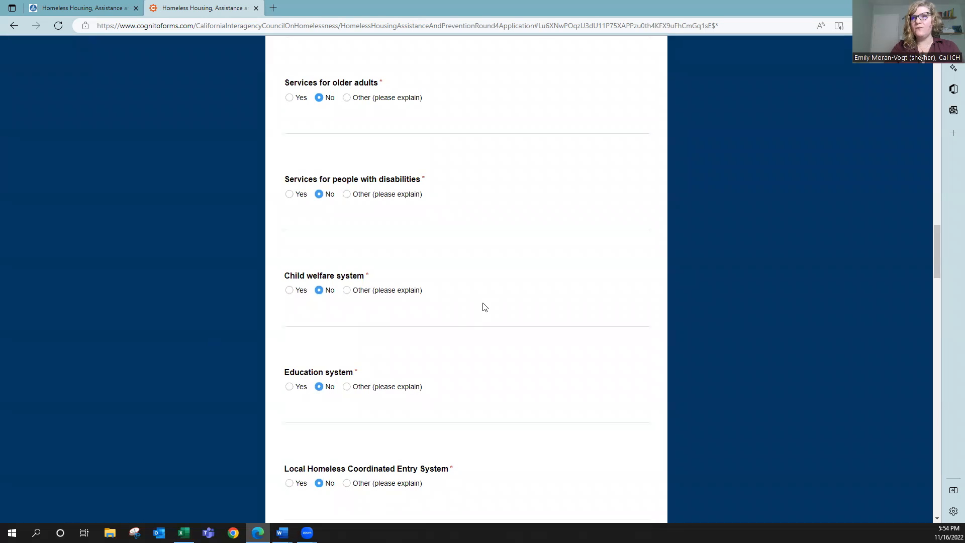
scroll(480, 306, up, 7)
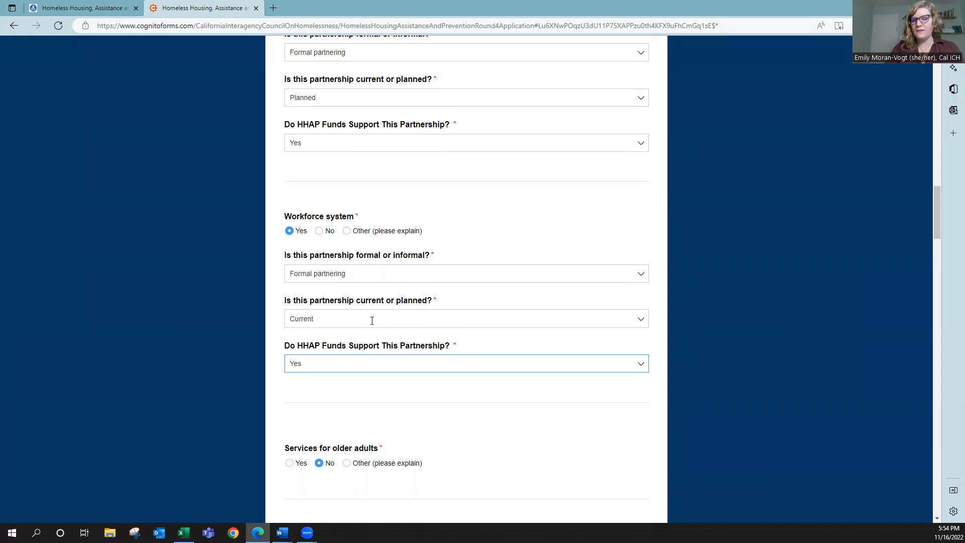
scroll(372, 321, down, 13)
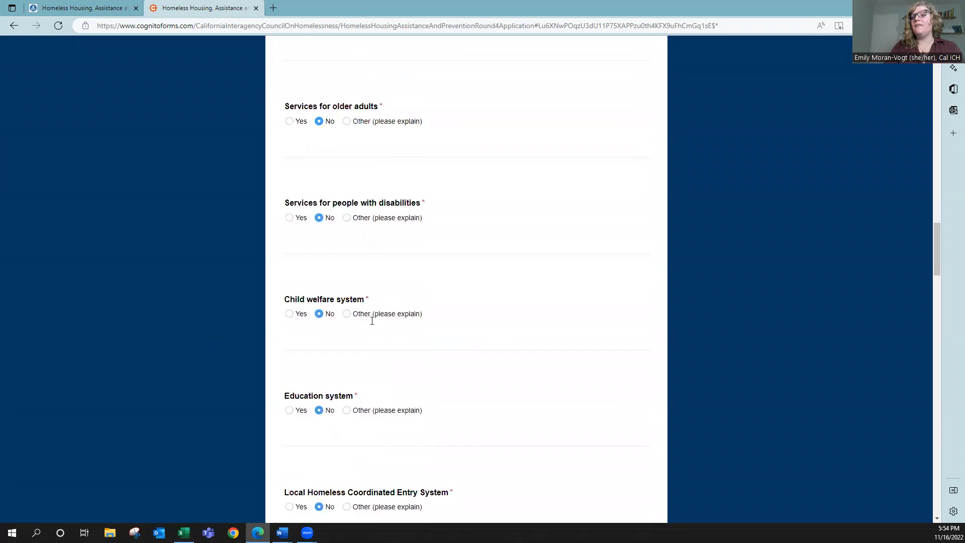
scroll(372, 325, down, 3)
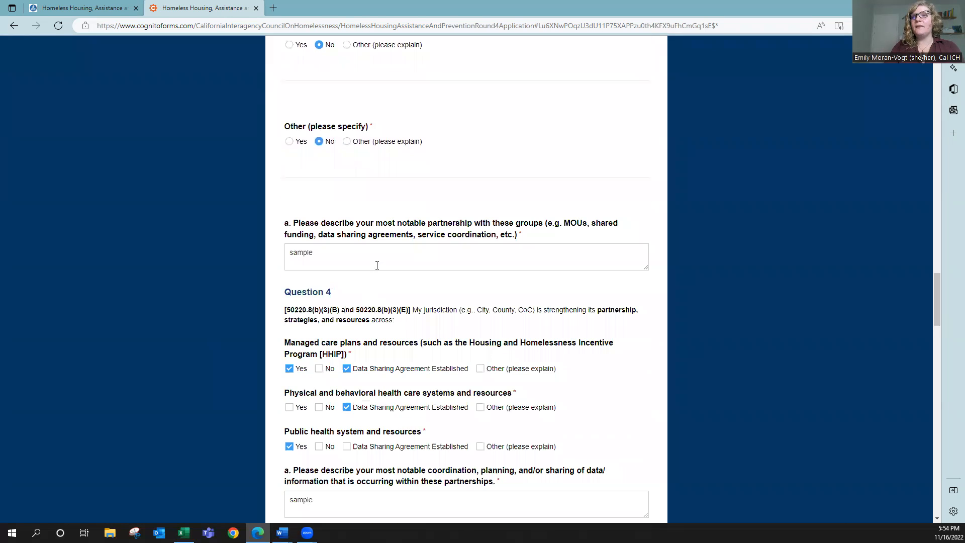
scroll(377, 264, up, 3)
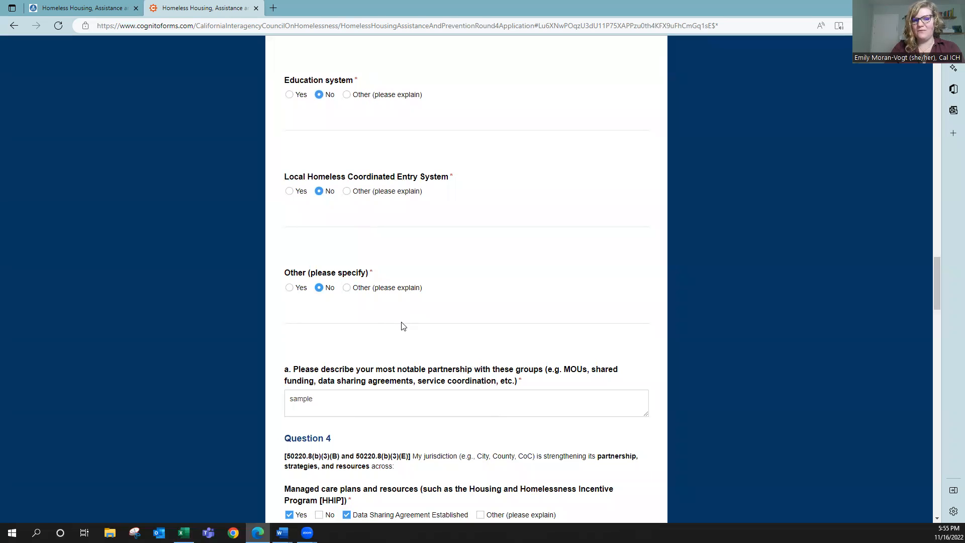
scroll(421, 324, down, 3)
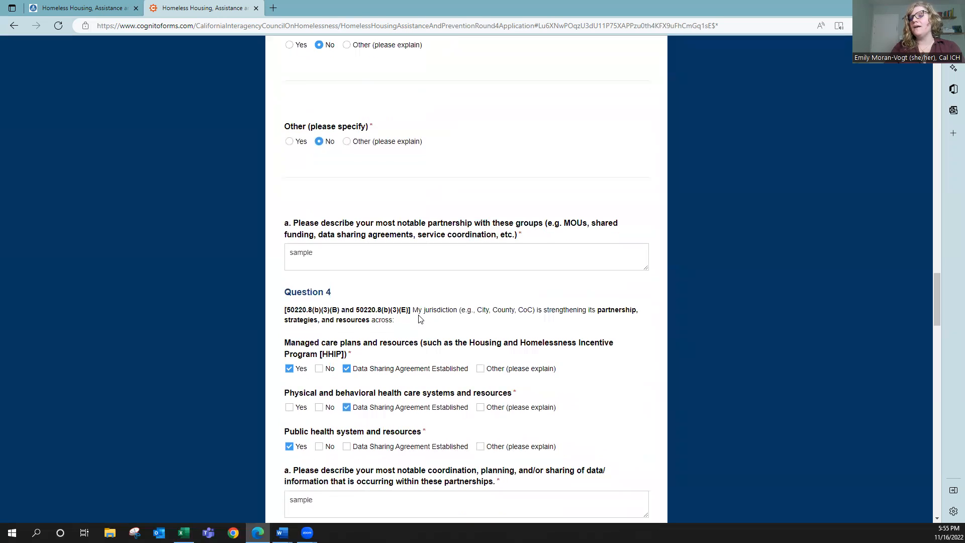
scroll(421, 320, down, 2)
scroll(421, 380, down, 2)
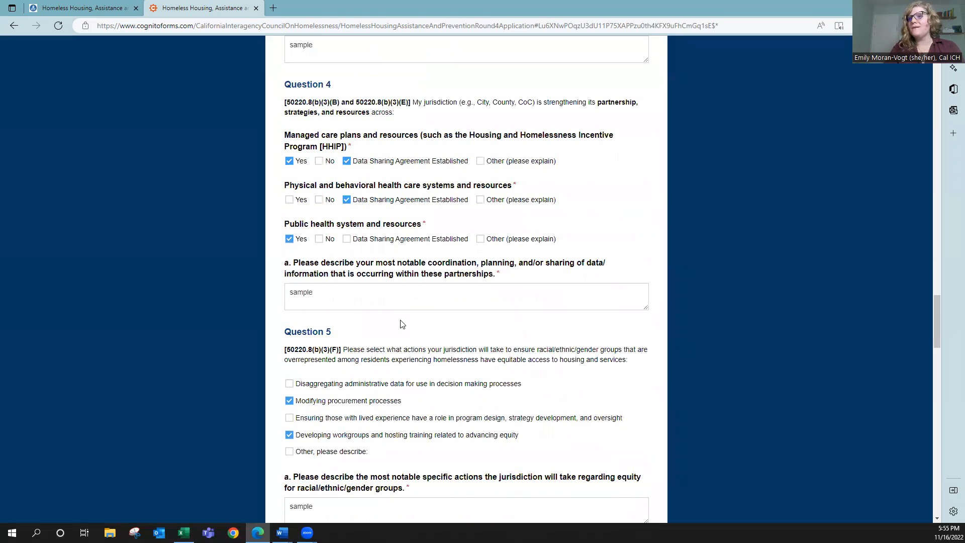
scroll(403, 324, down, 20)
scroll(397, 304, down, 7)
scroll(434, 269, down, 4)
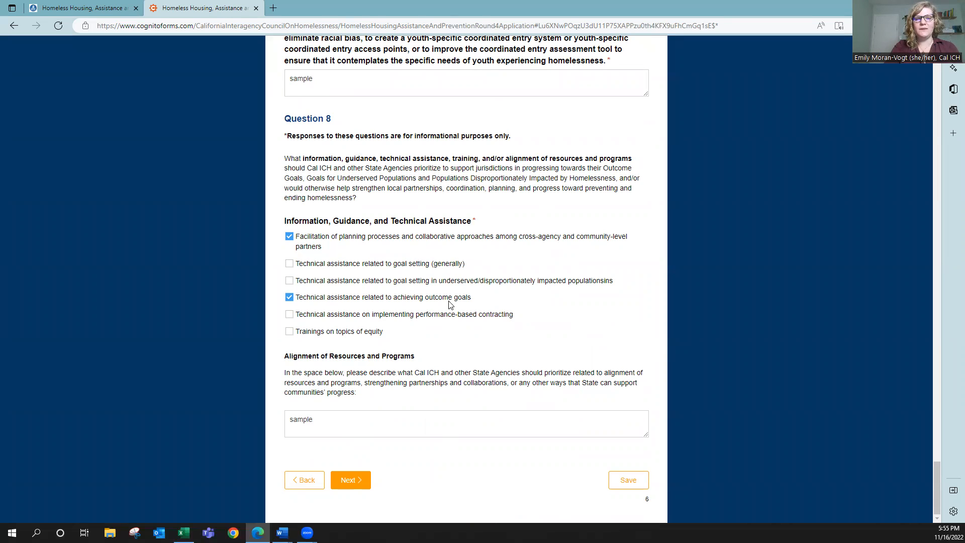
- Save the narrative responses and advance to Part IV. Funding Plan Strategic Intent Narrative
click(628, 483)
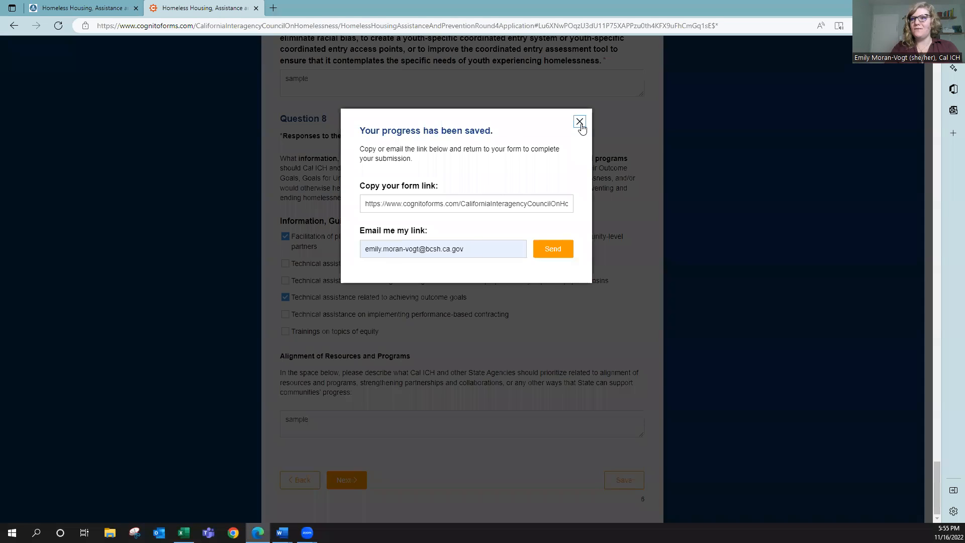
click(579, 122)
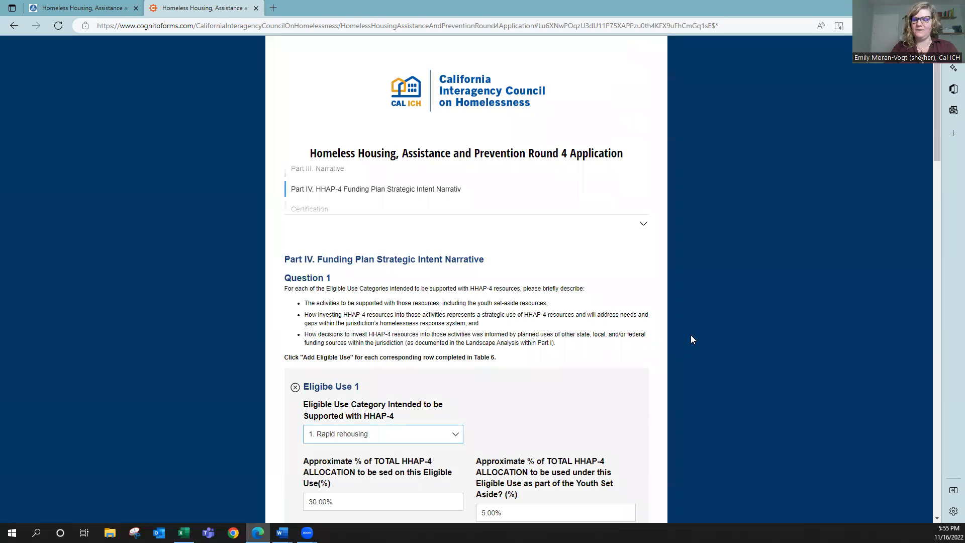
- Review the Part IV Question 1 instructions and the Eligible Use 1 entry, including its allocation percentages and narratives
scroll(690, 334, down, 1)
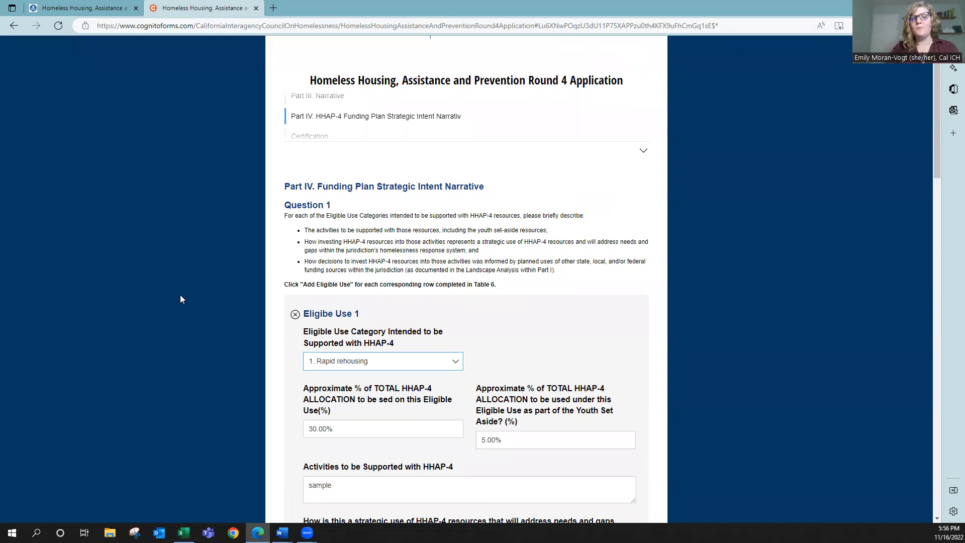
scroll(181, 300, down, 2)
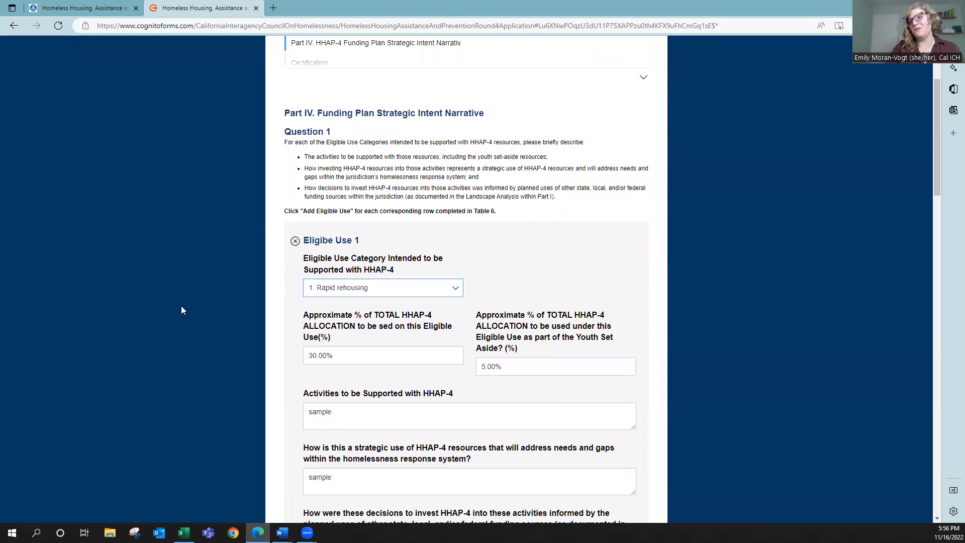
scroll(278, 231, down, 5)
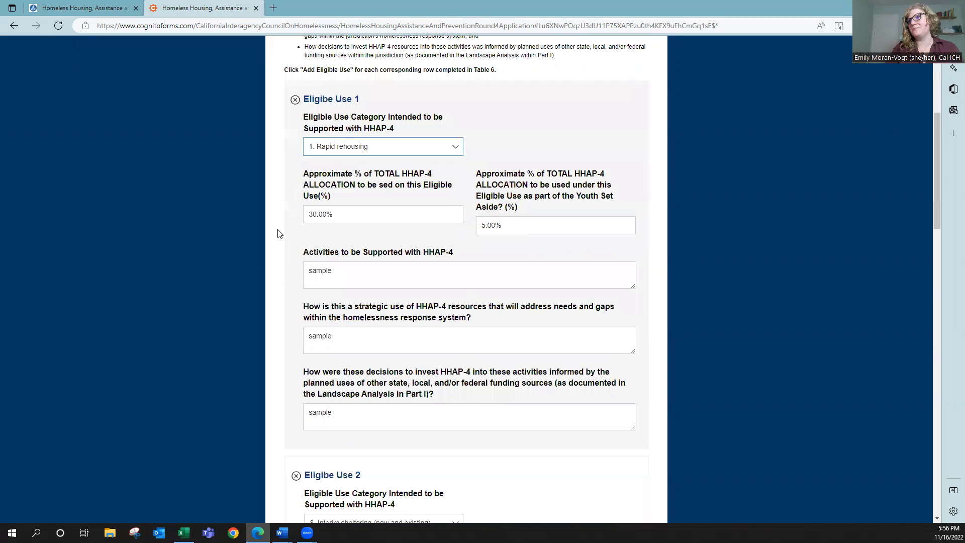
scroll(278, 234, down, 4)
scroll(278, 234, up, 8)
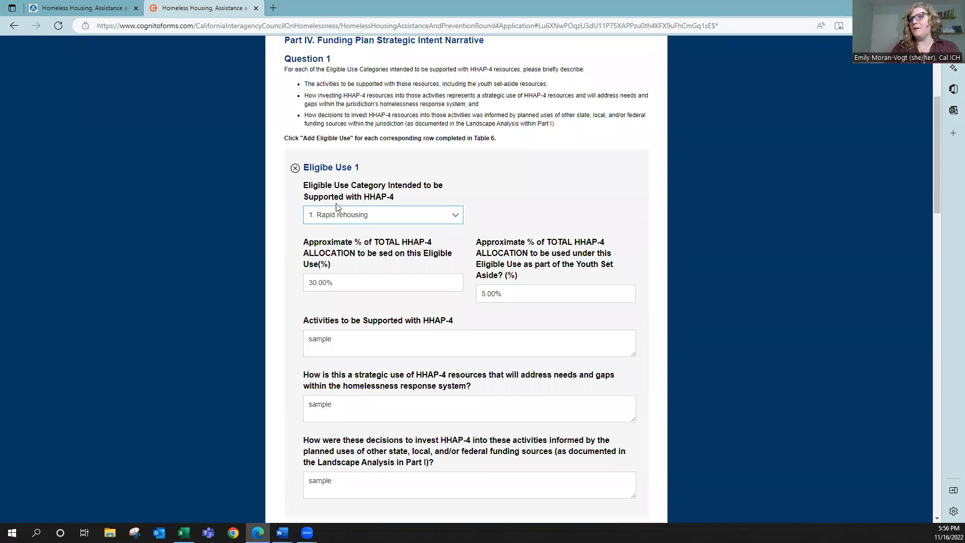
scroll(328, 245, down, 9)
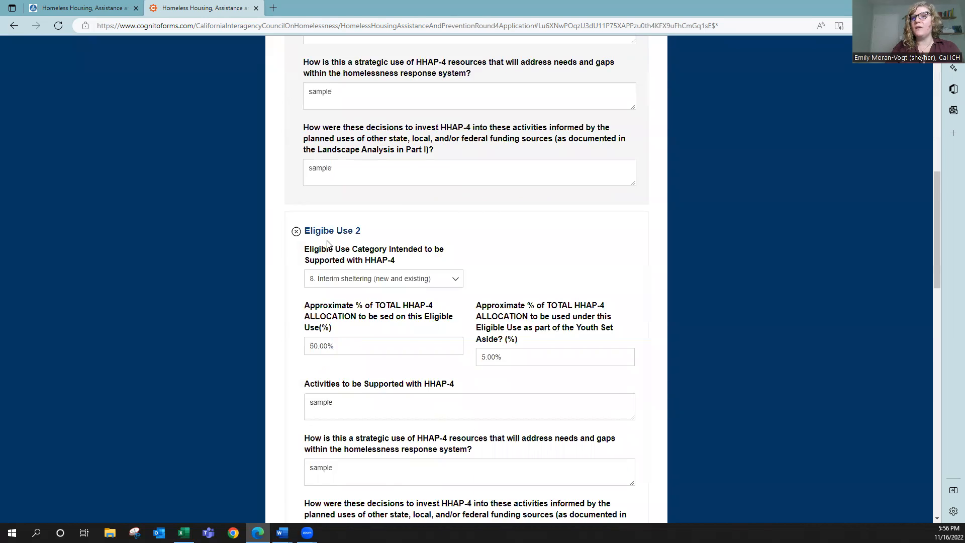
- Choose 8. Interim sheltering (new and existing) as the Eligible Use 2 category and examine the Table 7. Demonstrated Need fields
click(405, 155)
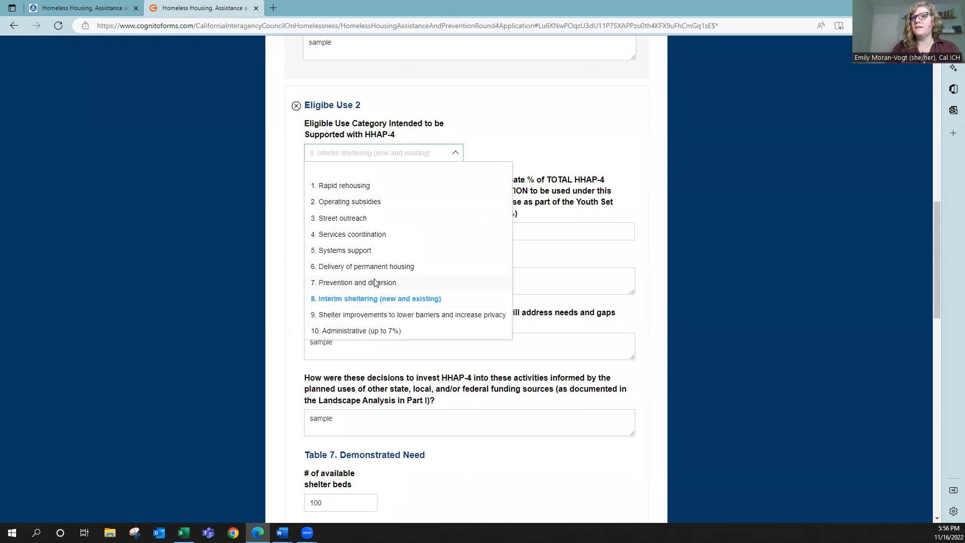
click(377, 301)
scroll(379, 282, down, 6)
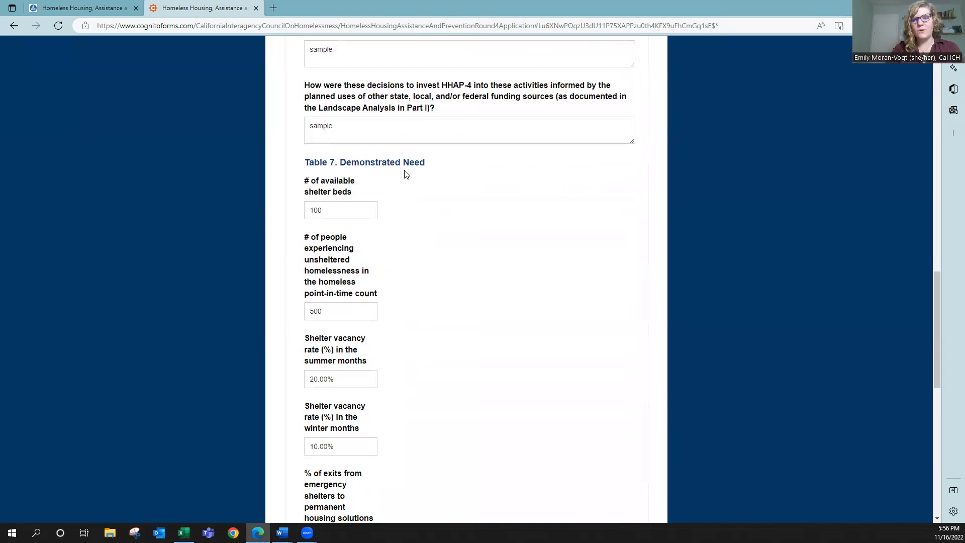
scroll(406, 174, up, 1)
scroll(405, 174, up, 4)
- Change the Eligible Use 2 category to 7. Prevention and diversion and check which fields remain in the entry
click(401, 153)
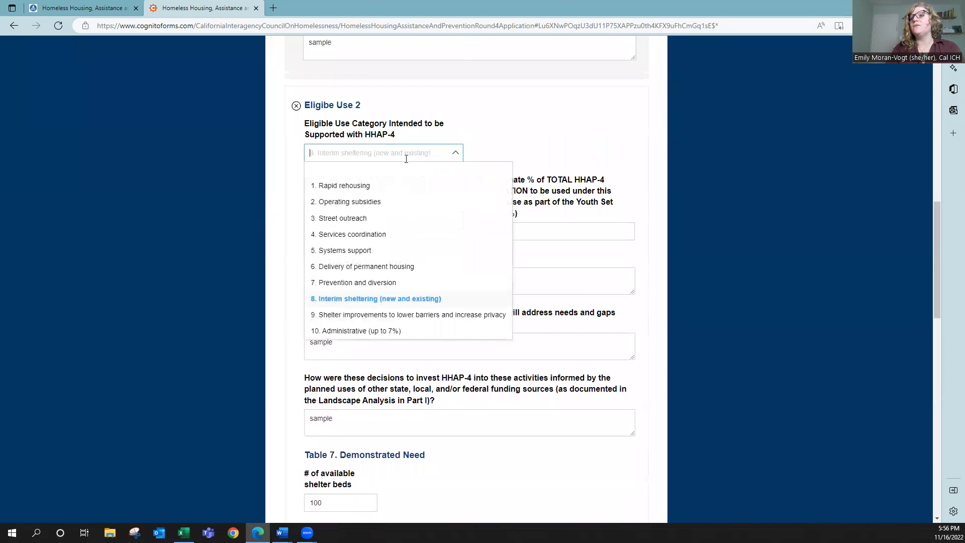
click(398, 283)
scroll(387, 291, down, 3)
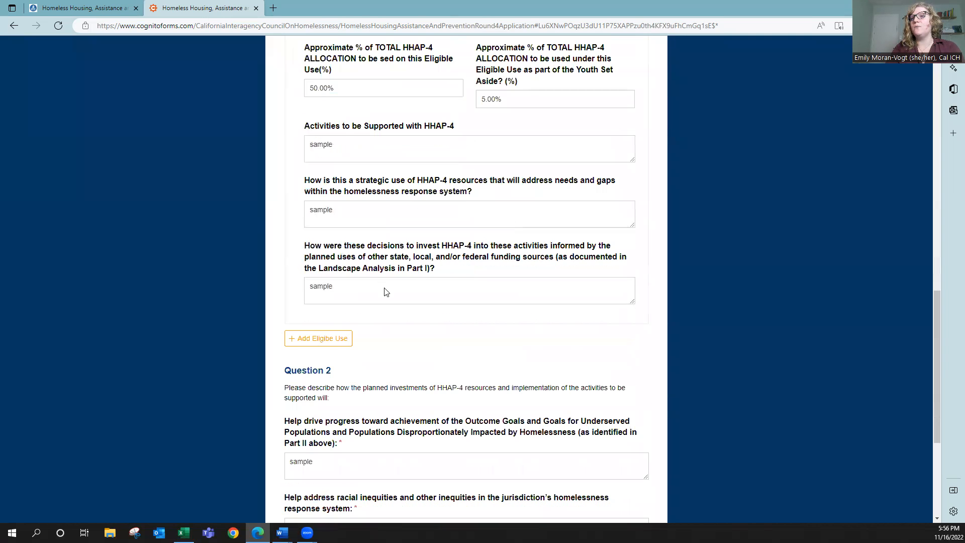
scroll(386, 290, up, 3)
scroll(399, 284, down, 4)
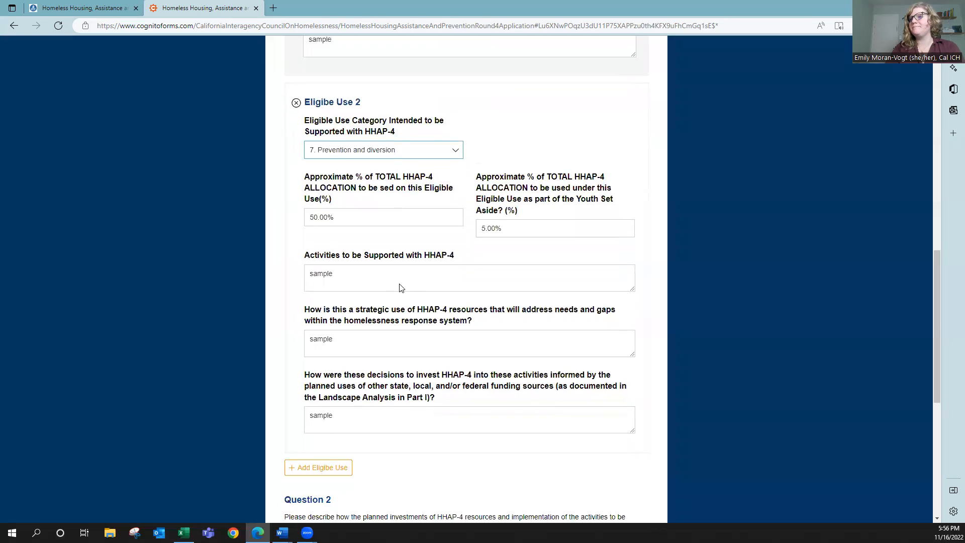
- Save the application's progress after Part IV Question 2 and submit the application from the Certification page
scroll(404, 272, down, 3)
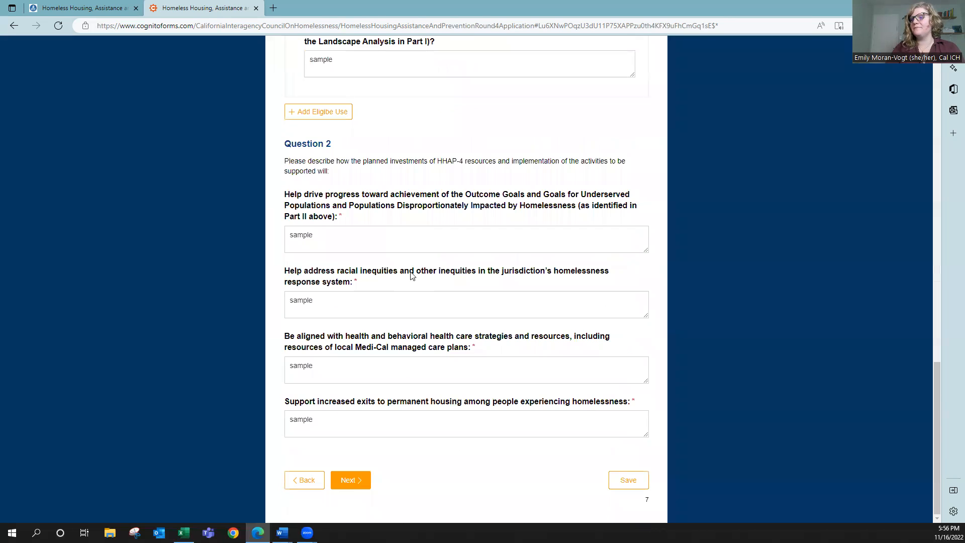
click(628, 486)
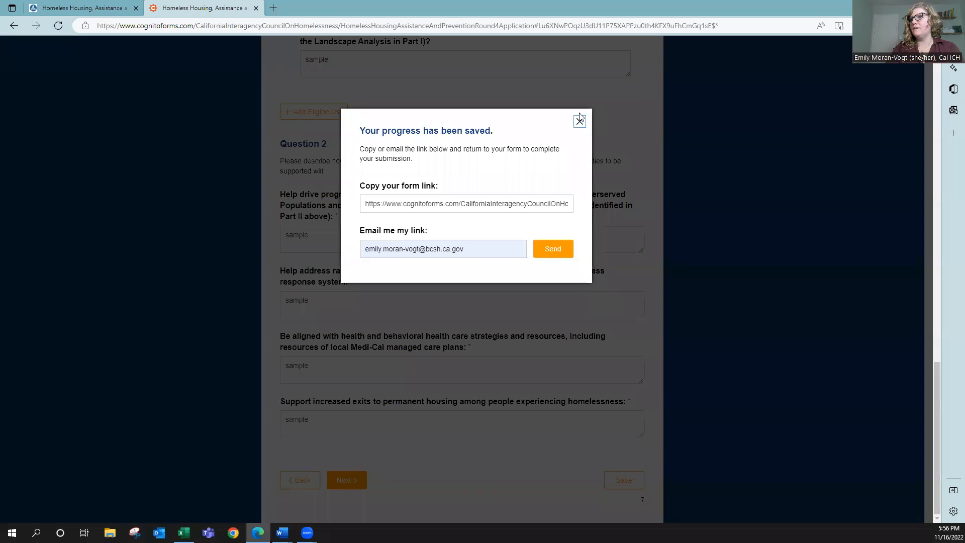
click(648, 259)
click(354, 484)
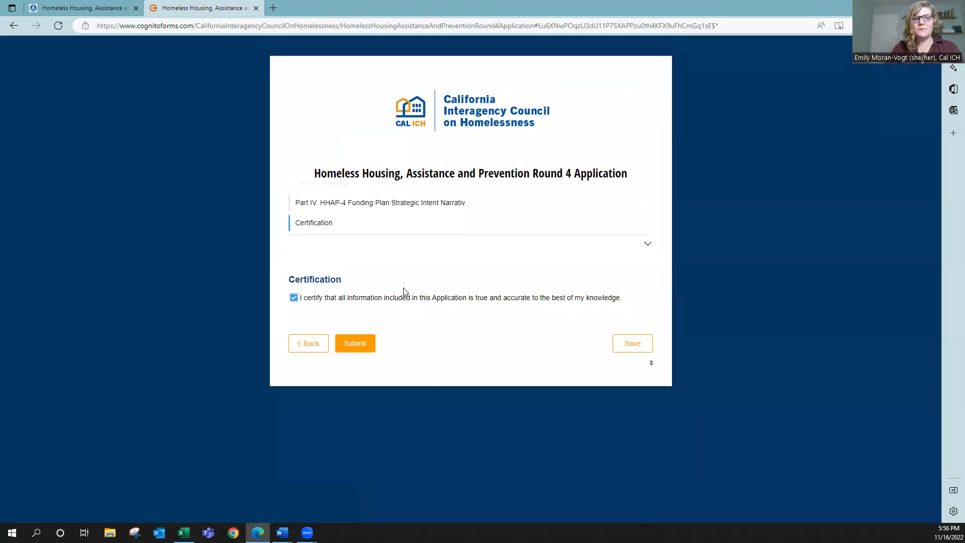
click(353, 347)
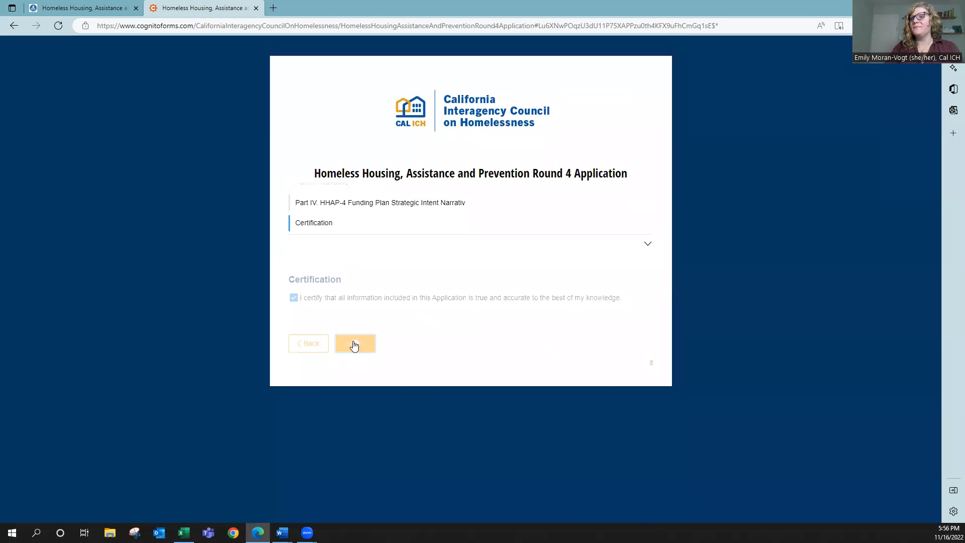